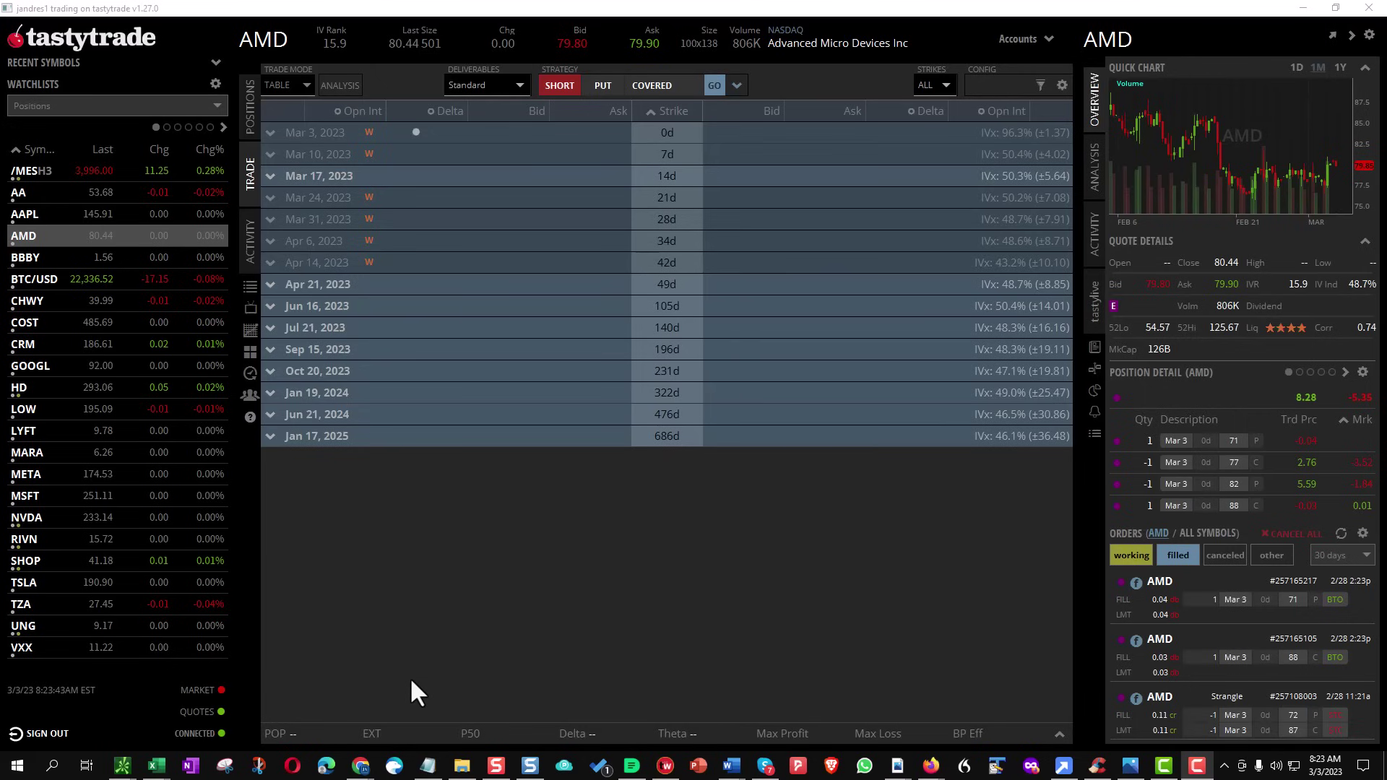
# Expand the Mar 3 AMD expiration, check the positions list, then go back to the option chain
pyautogui.click(272, 132)
pyautogui.click(251, 112)
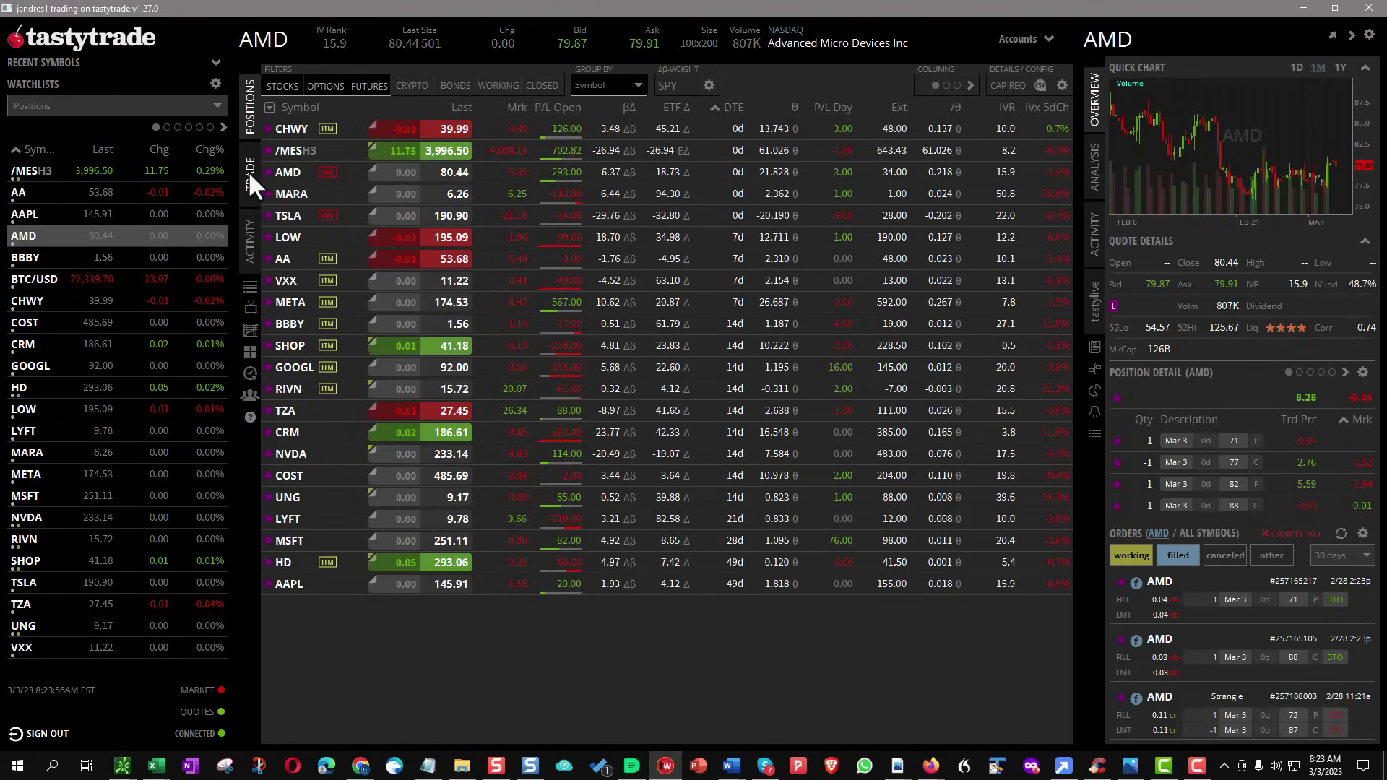
pyautogui.click(249, 173)
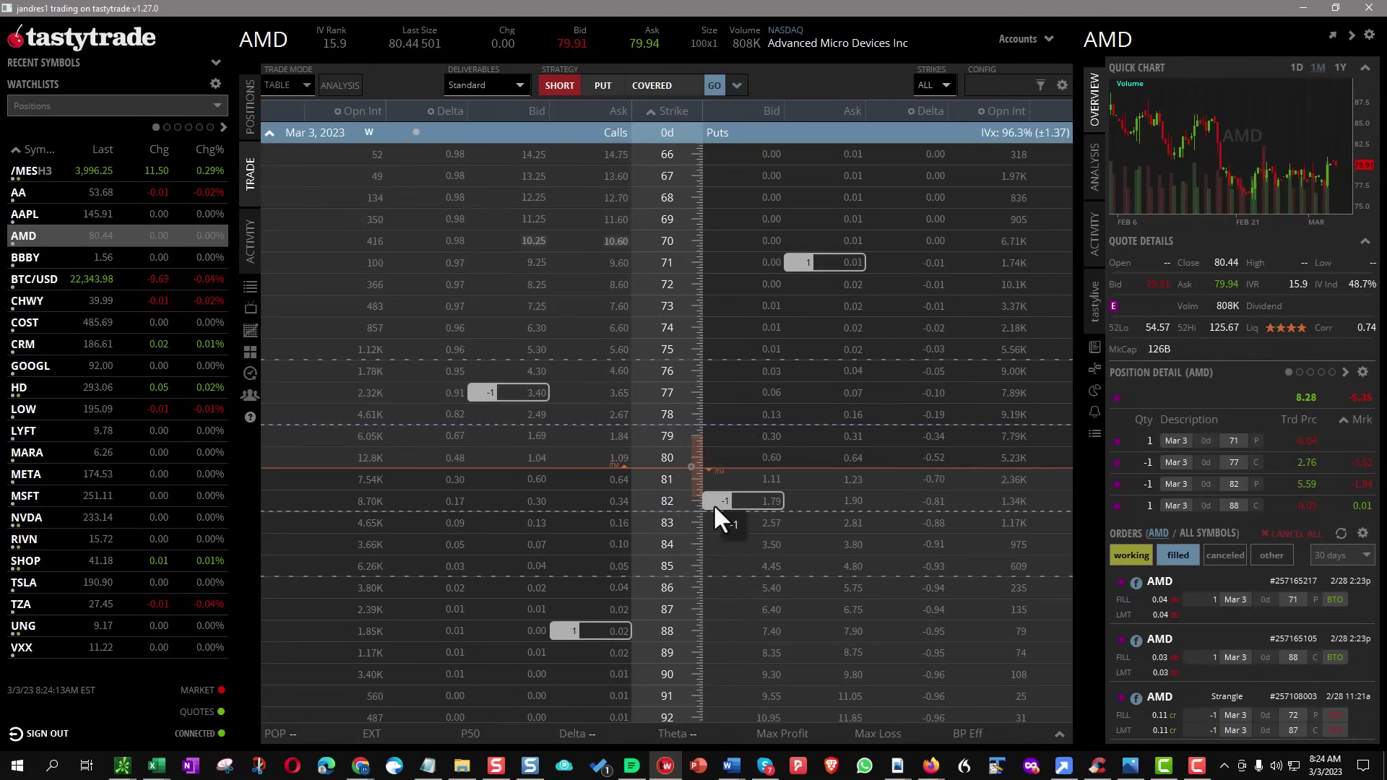
# Stage a buy-to-close of the Mar 3 77 call and 82 put at a 5.25 limit
pyautogui.click(614, 392)
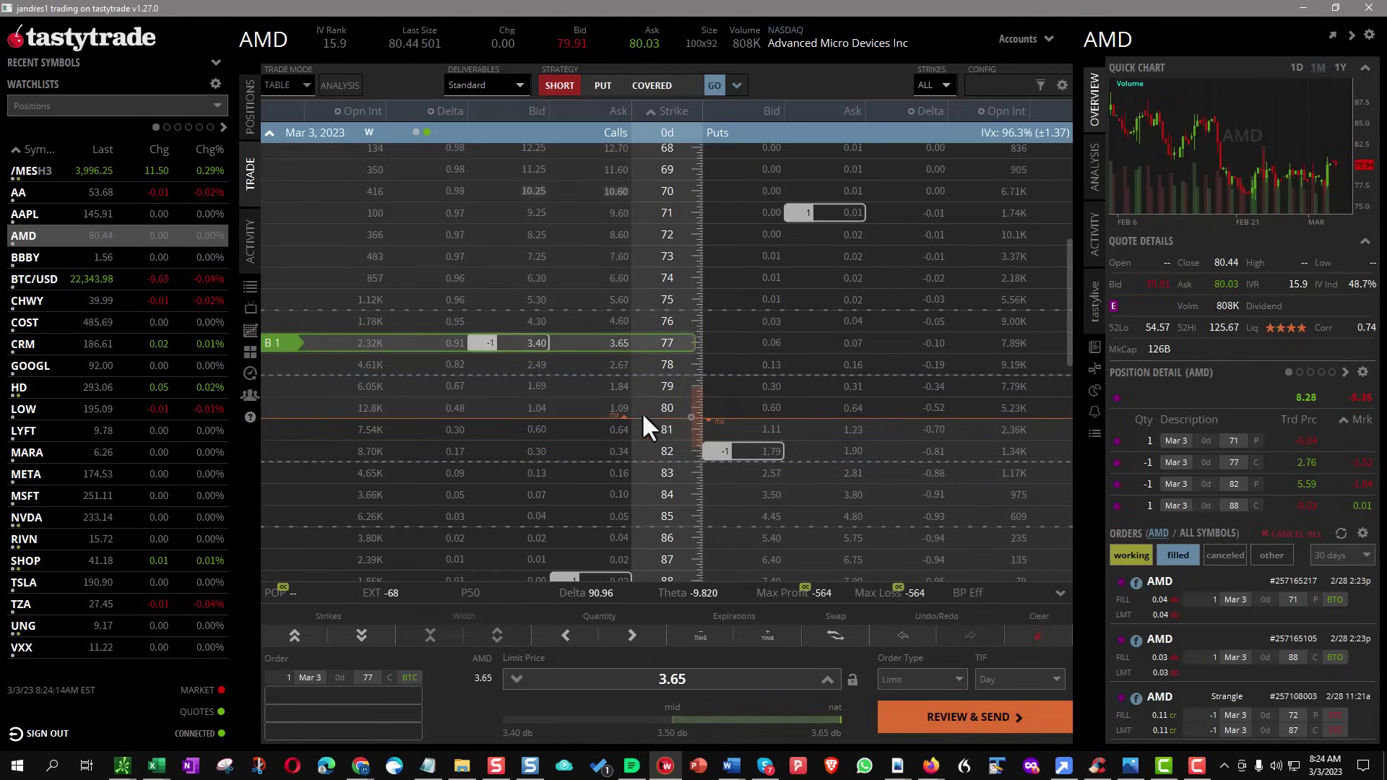
pyautogui.click(853, 450)
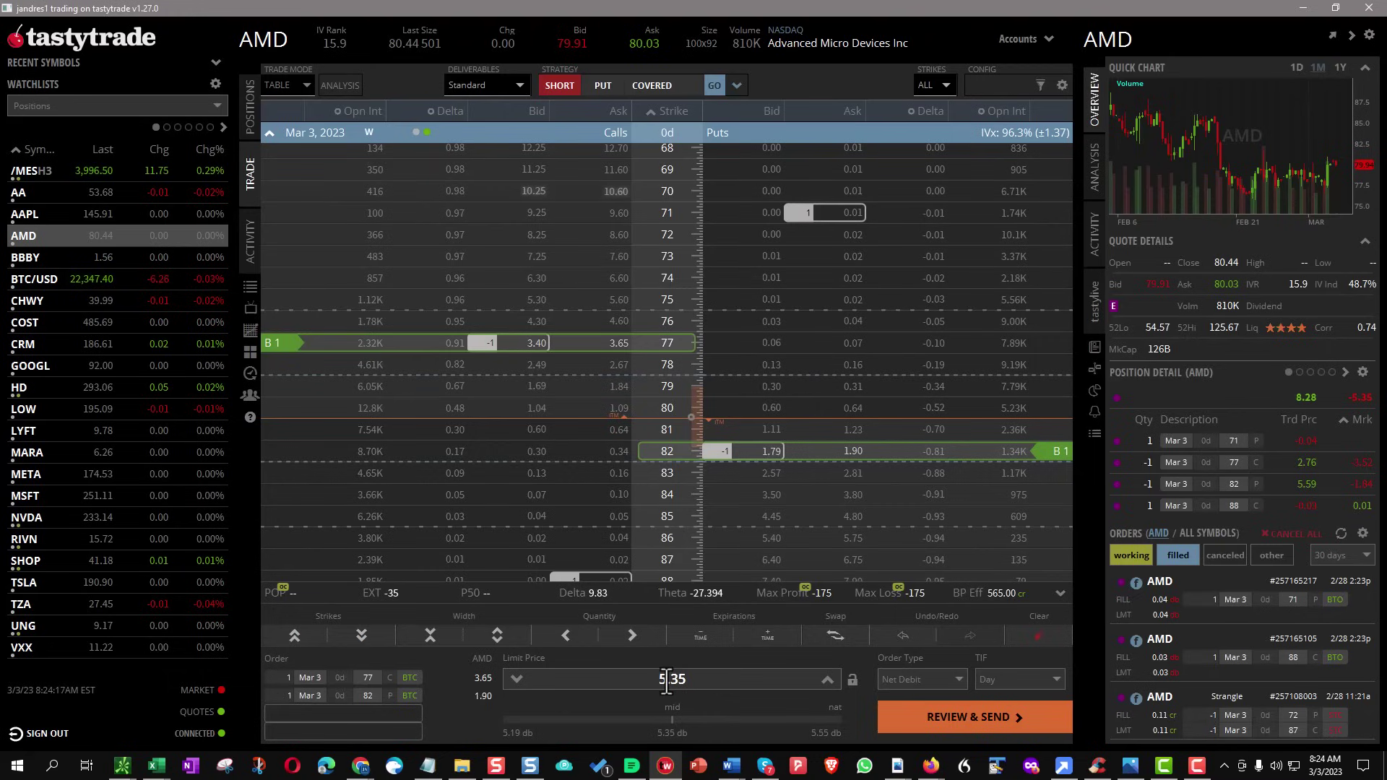
pyautogui.moveTo(672, 679); pyautogui.dragTo(754, 675)
pyautogui.write('25')
# Send the 5.25 debit closing order and show the AMD orders list
pyautogui.click(923, 715)
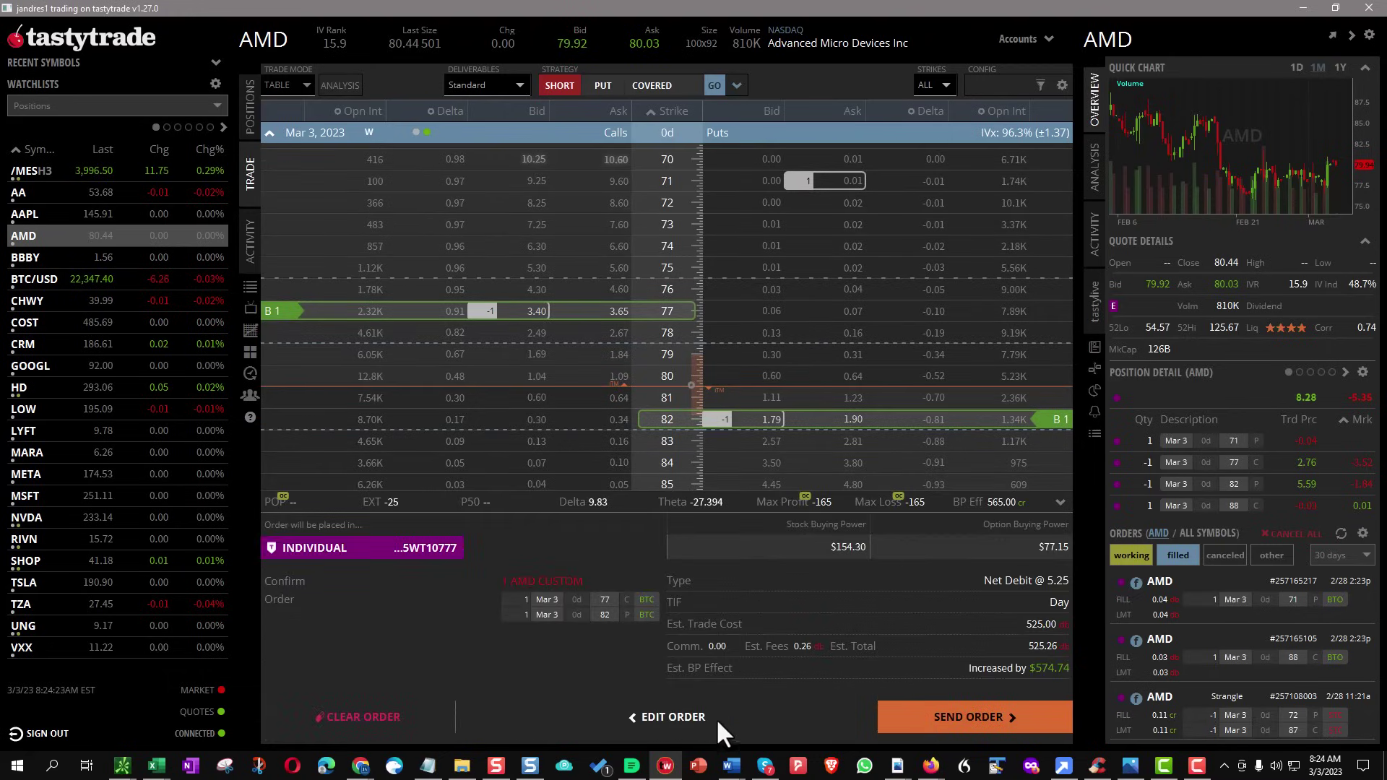
pyautogui.click(899, 721)
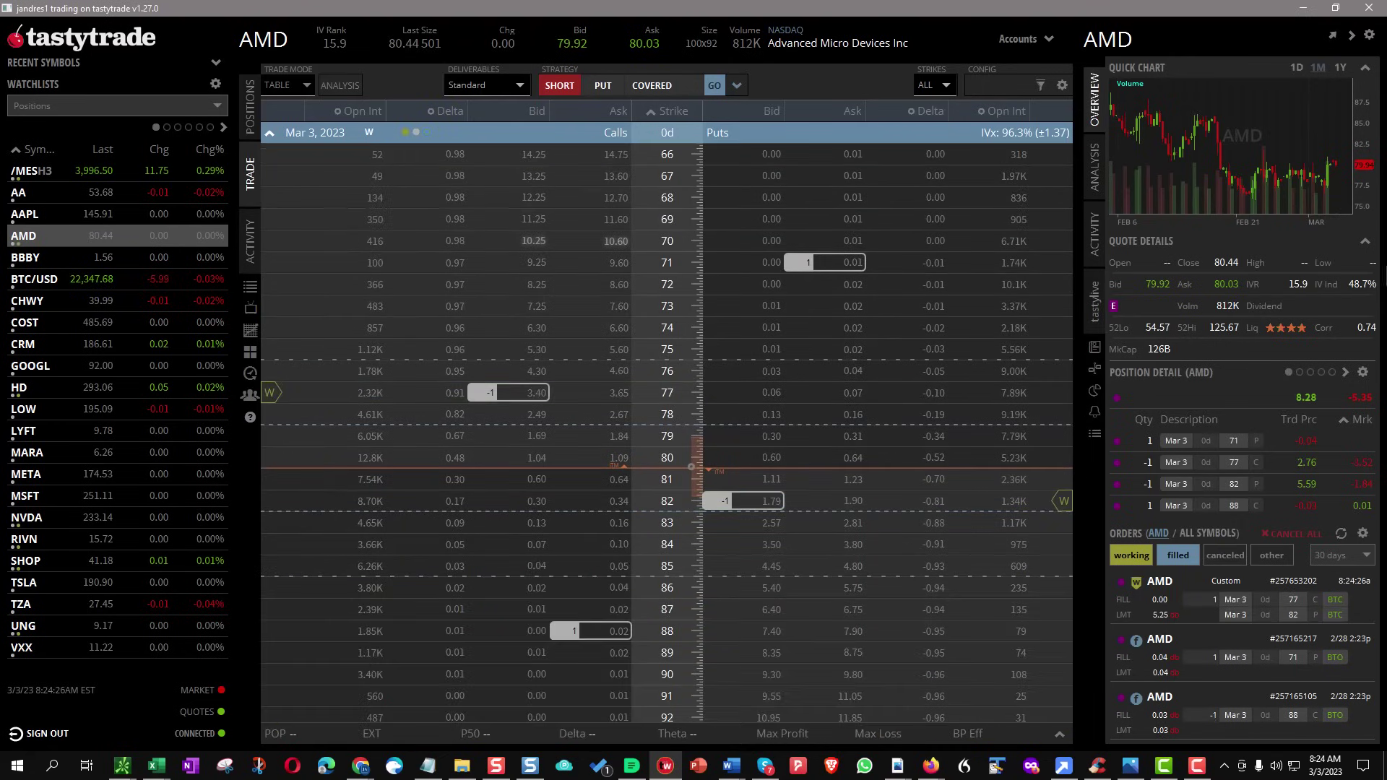
pyautogui.click(1098, 232)
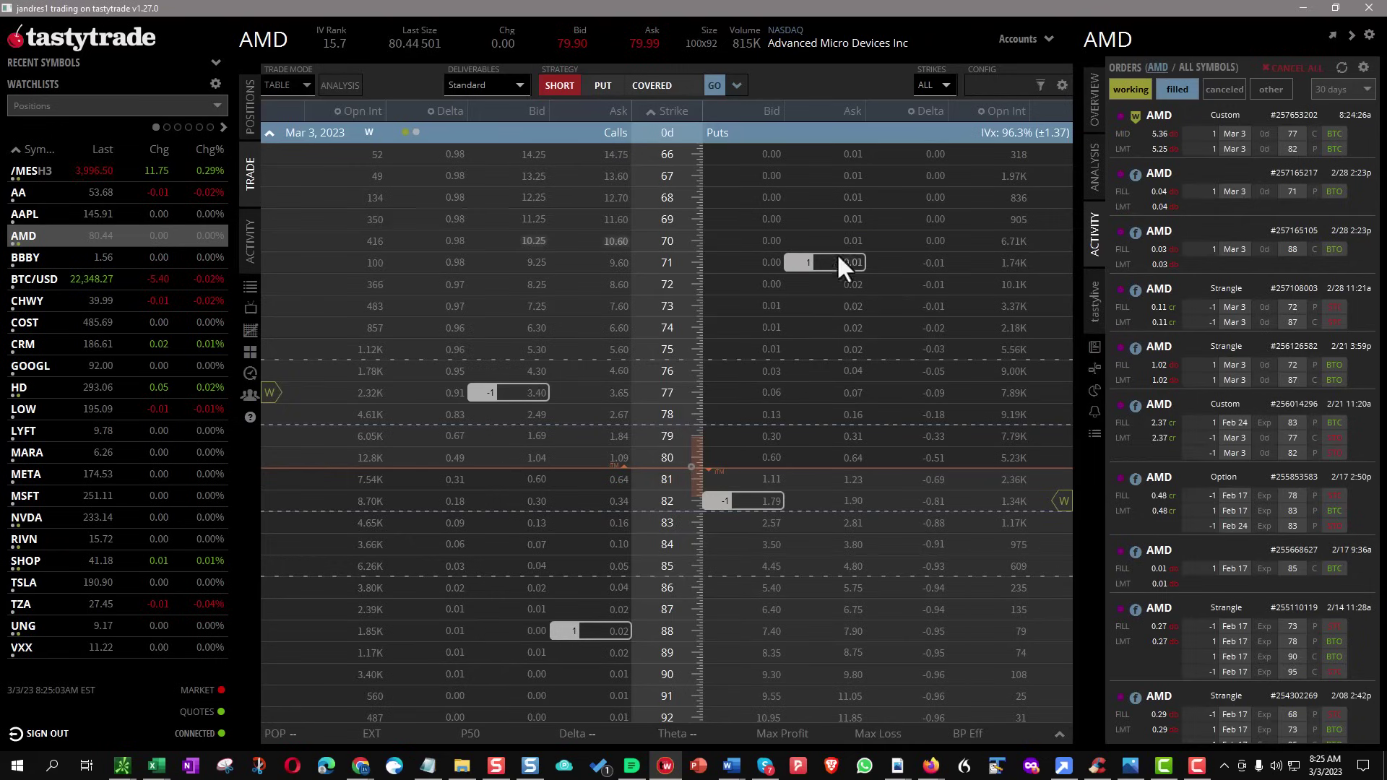
# Re-add the 77 call and 82 put buy-to-close legs and cancel the working 5.25 order
pyautogui.click(612, 393)
pyautogui.click(852, 450)
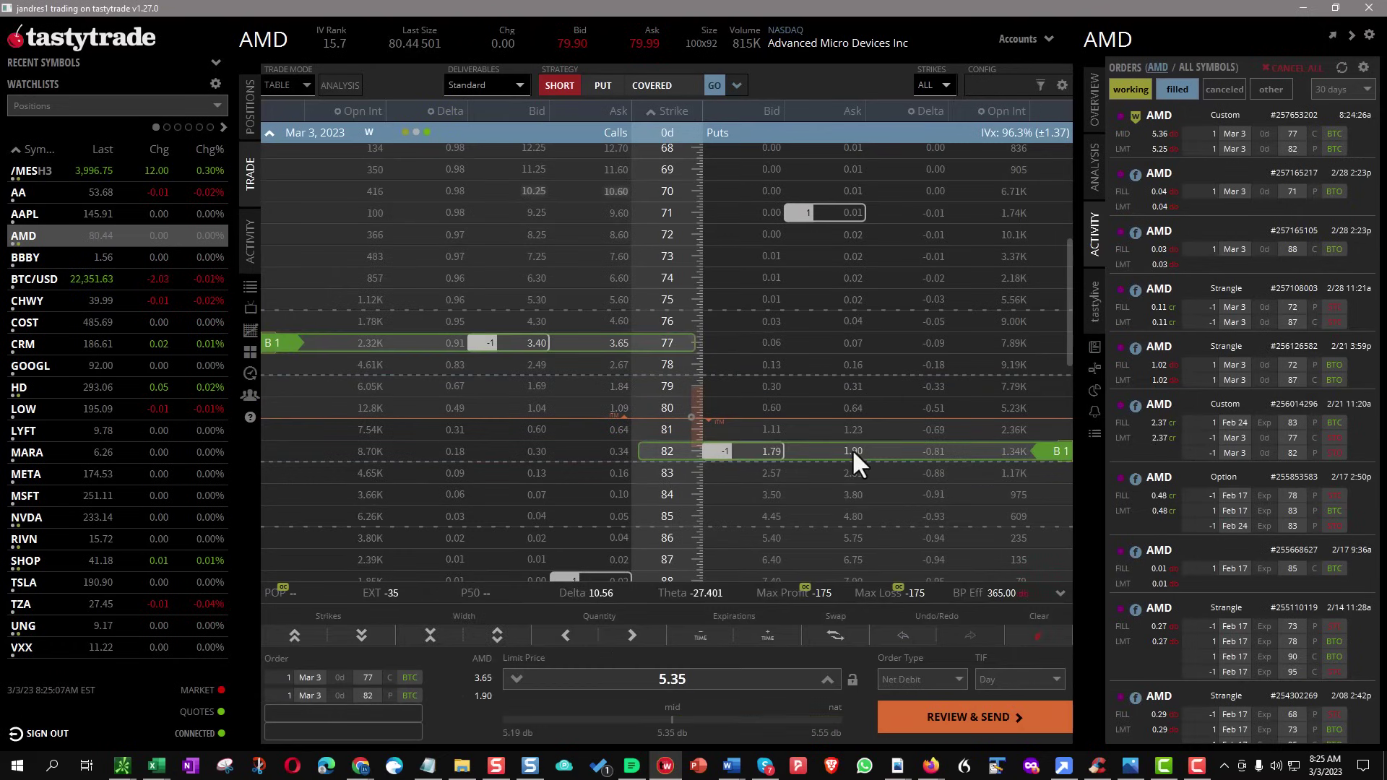
pyautogui.rightClick(1119, 120)
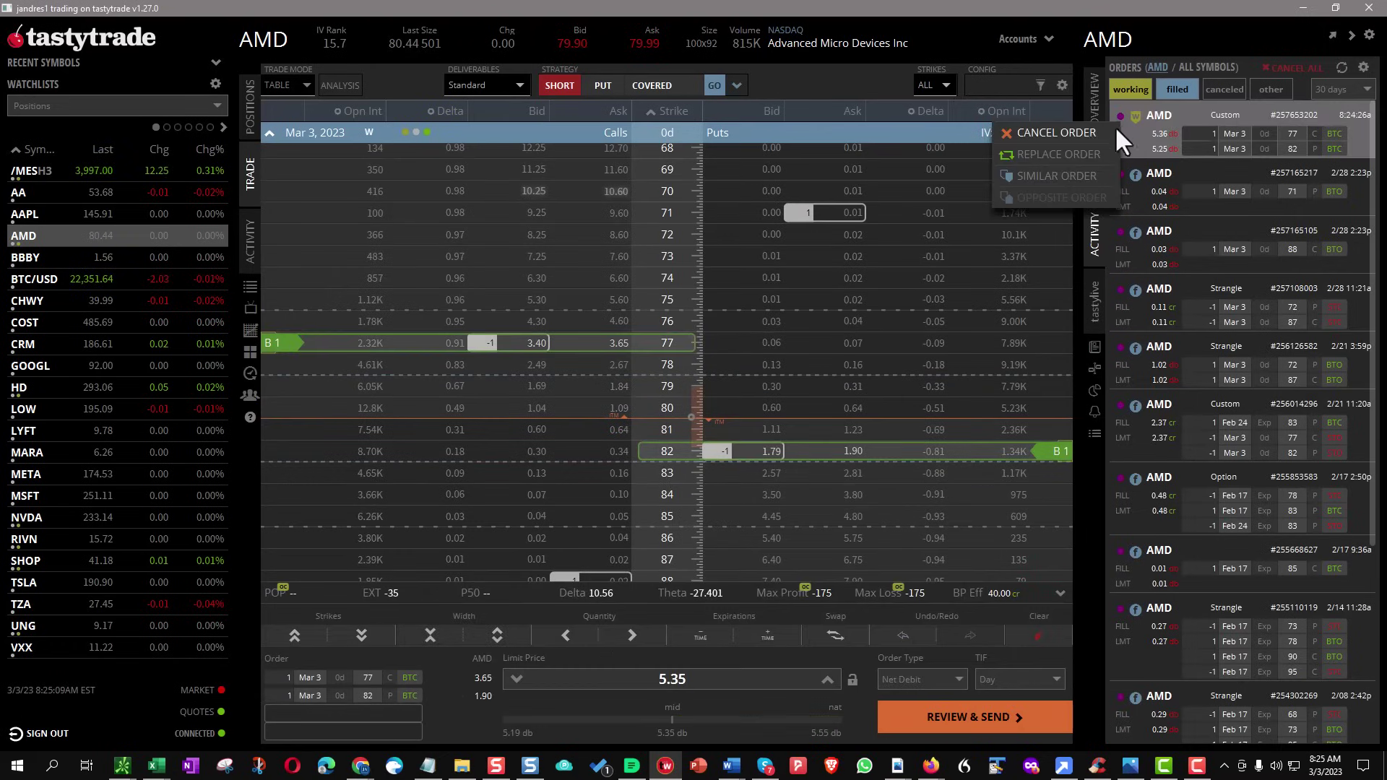
pyautogui.click(1075, 131)
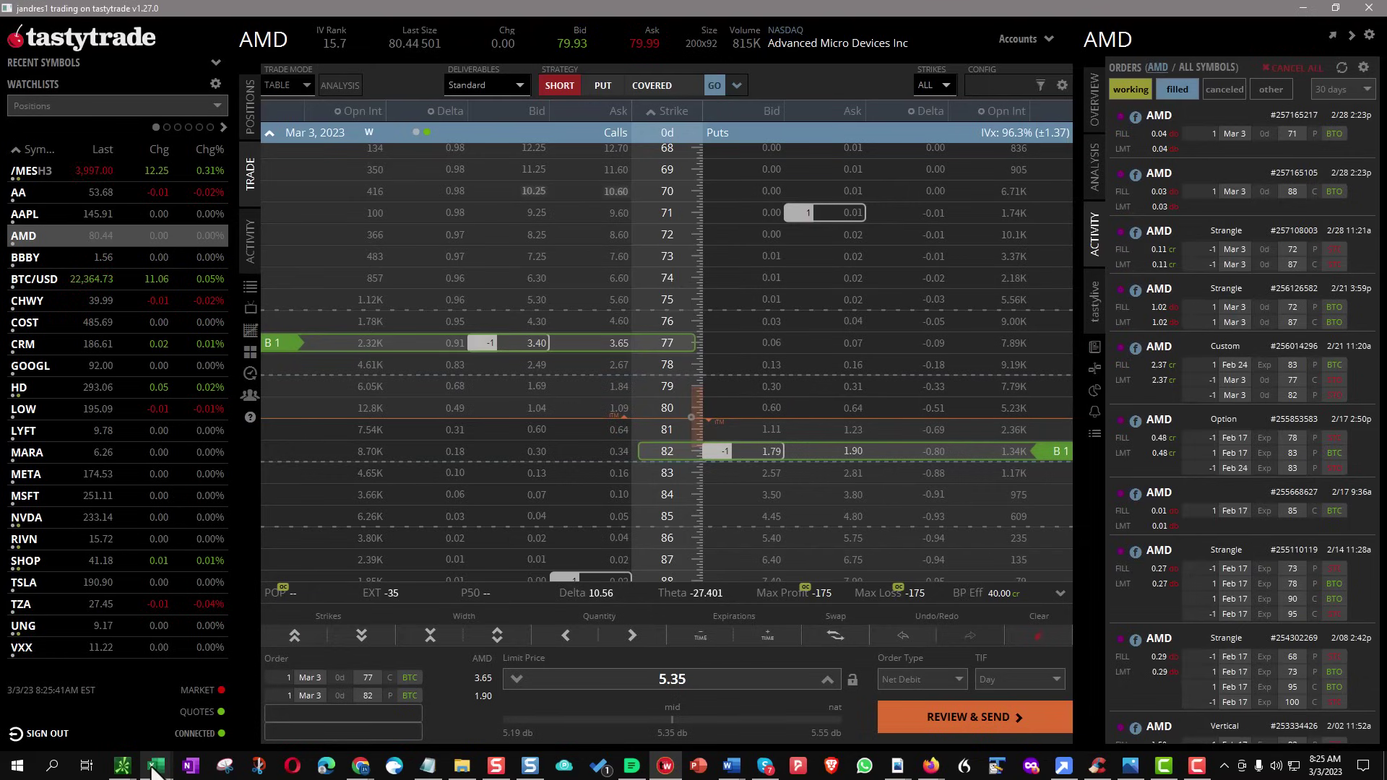
# Check the AMD net premium in the OptionsMeister log and its Trade Detail row 38, then minimize Excel
pyautogui.moveTo(158, 767)
pyautogui.click(536, 686)
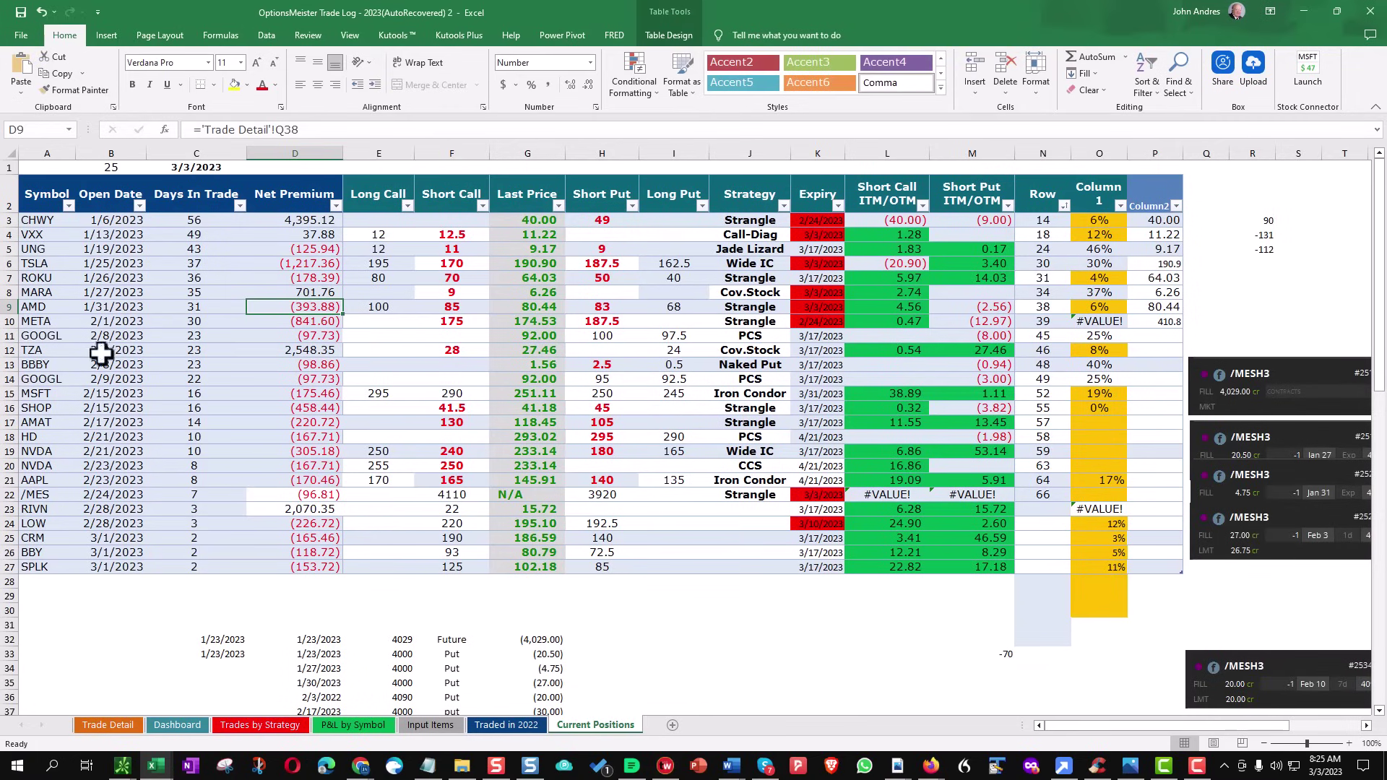
pyautogui.click(11, 306)
pyautogui.click(318, 307)
pyautogui.click(100, 729)
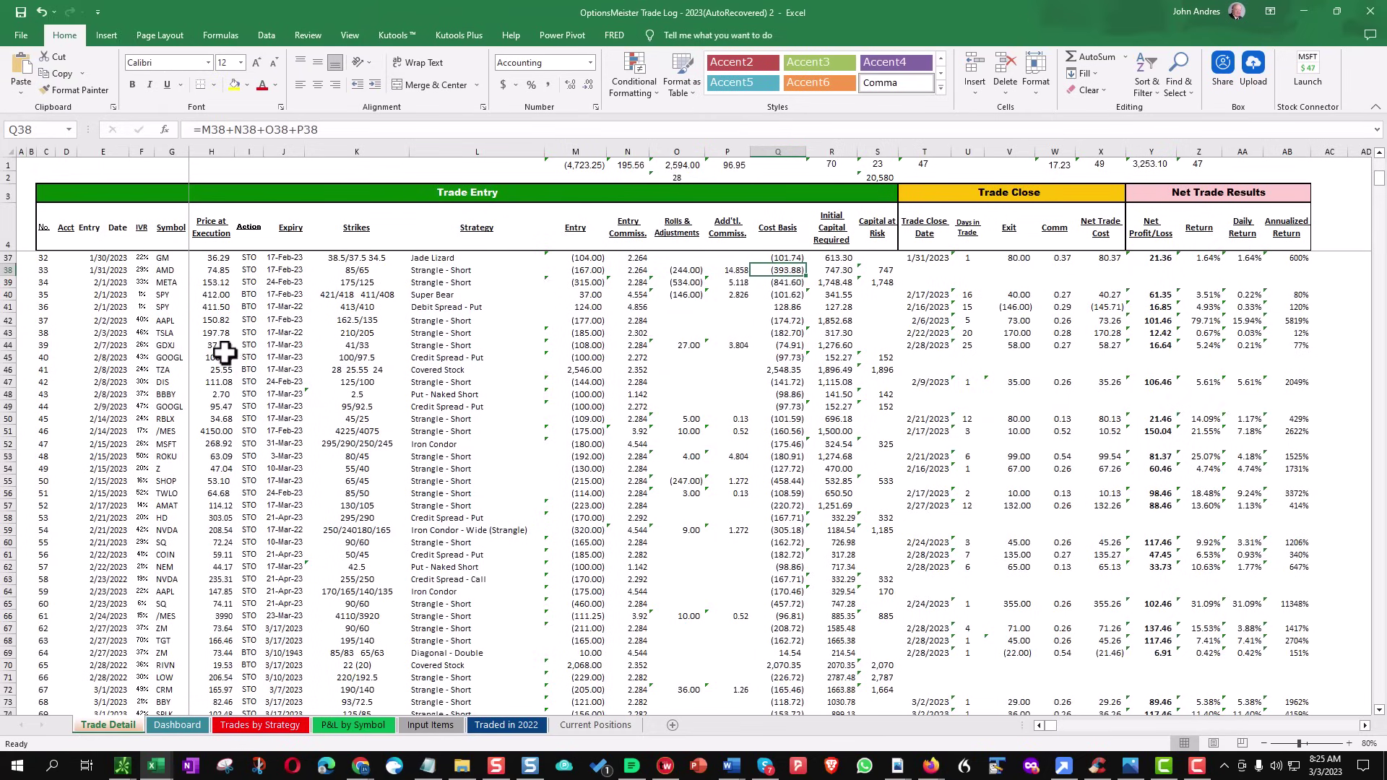
pyautogui.click(4, 270)
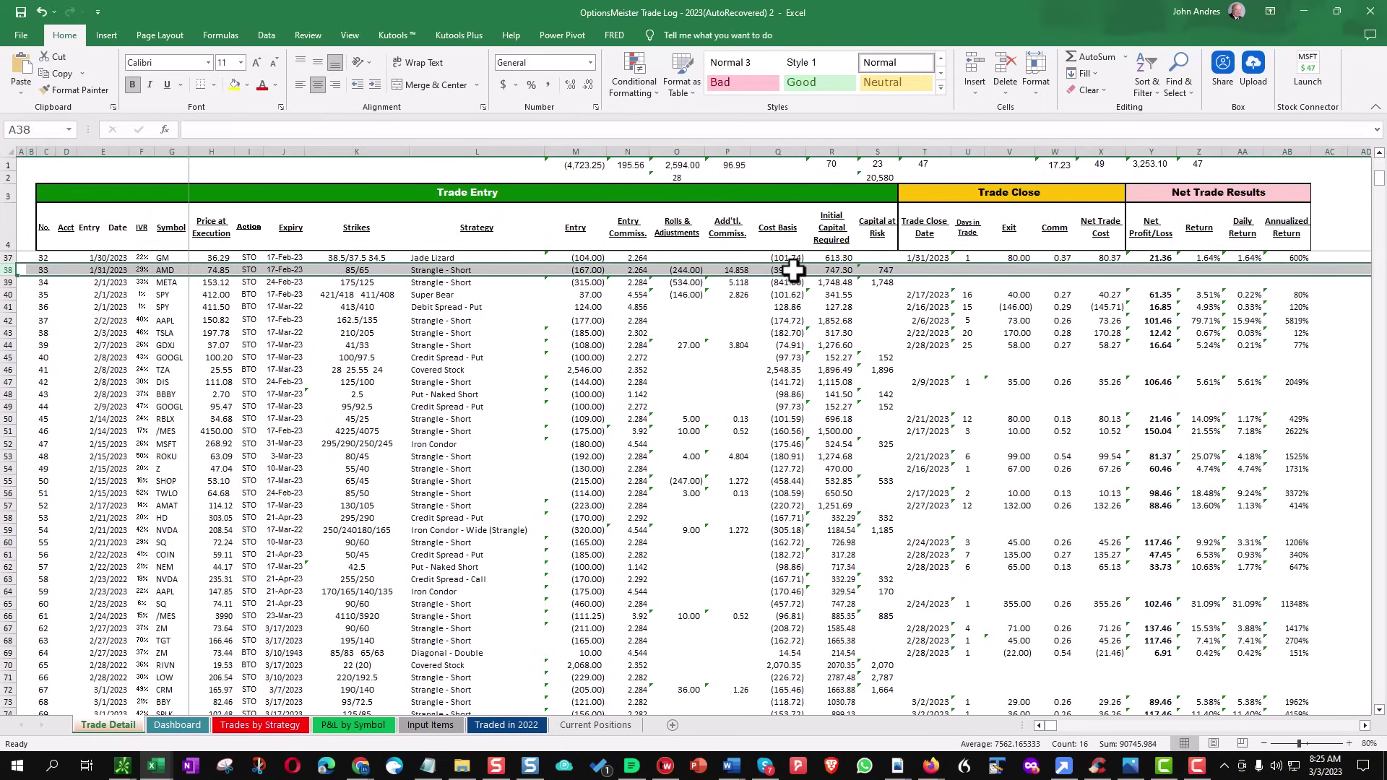
pyautogui.click(1294, 13)
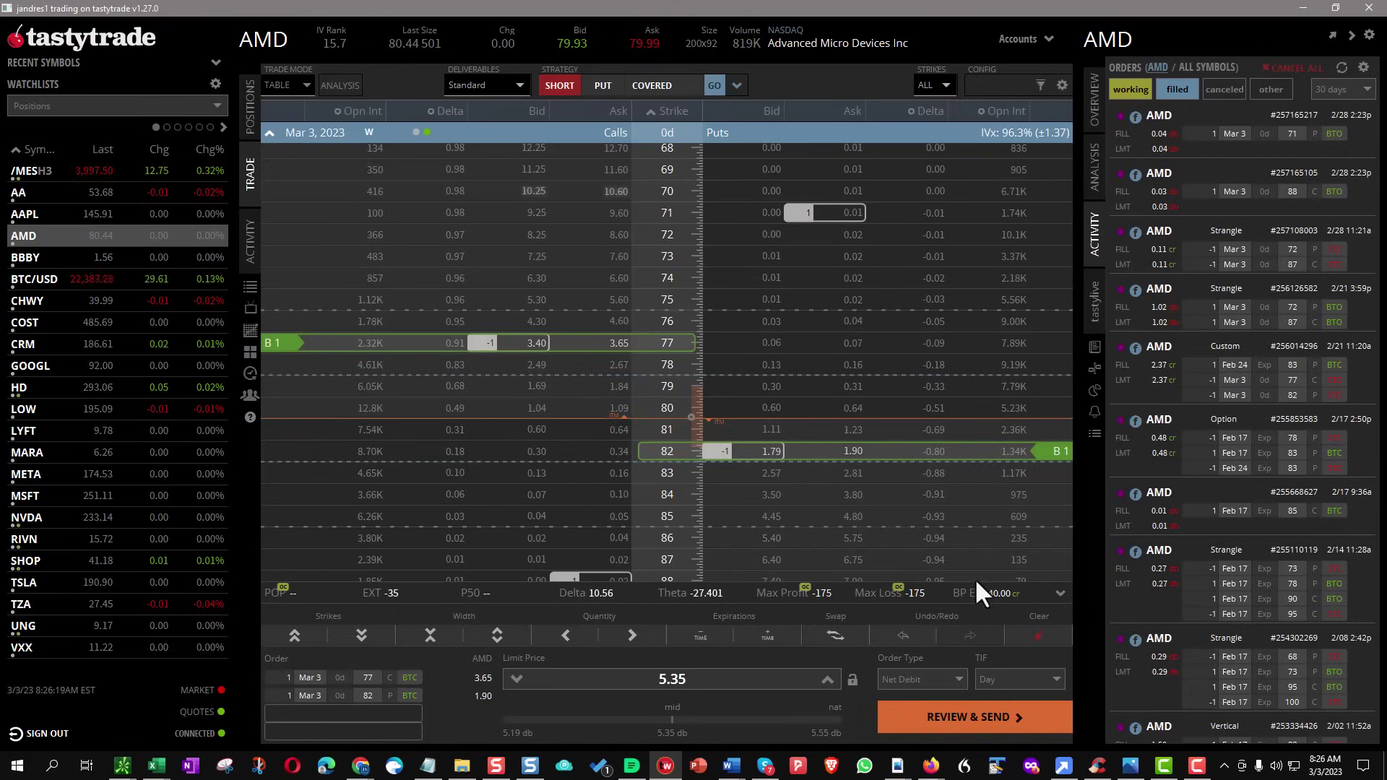
# Switch from Mar 3 to Mar 10 and sell the 77 call and 82 put for a 2.09 credit
pyautogui.click(269, 134)
pyautogui.click(276, 155)
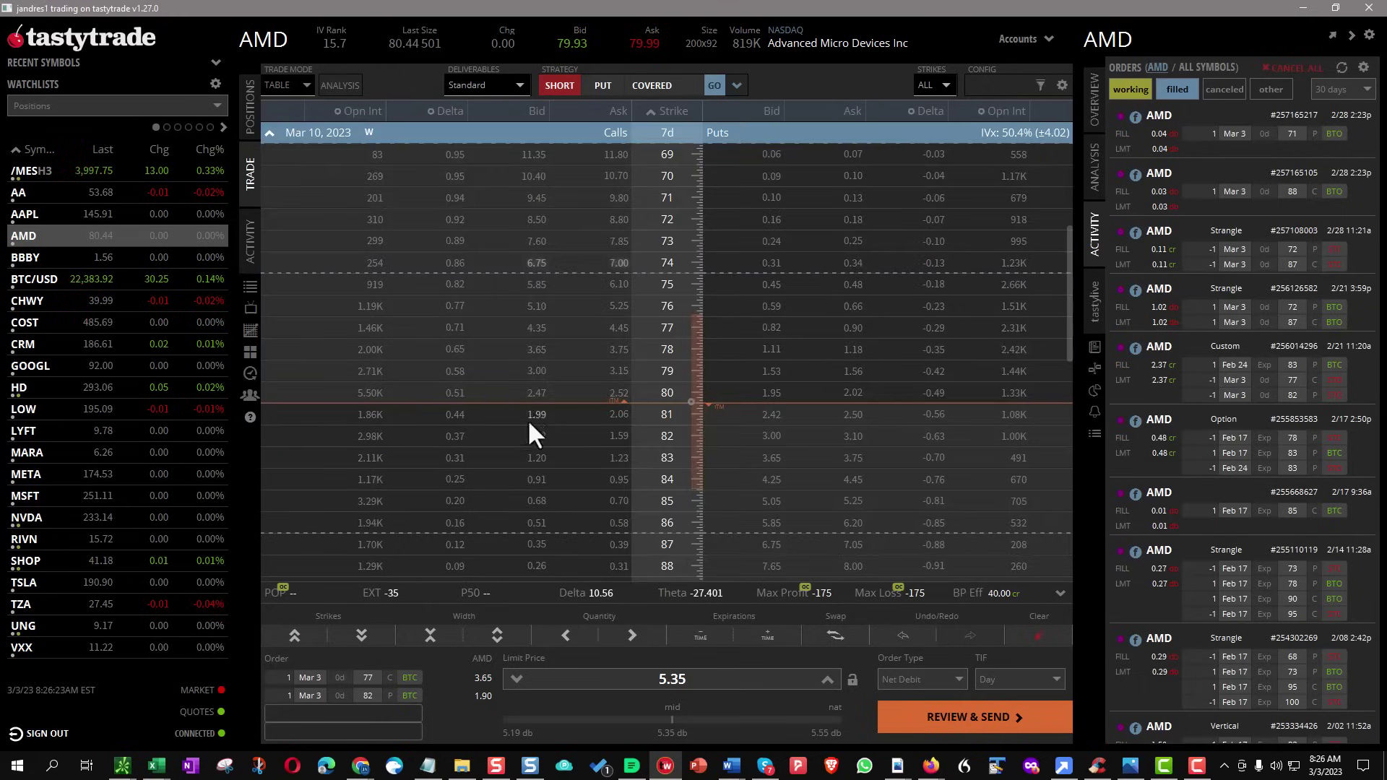
pyautogui.click(525, 326)
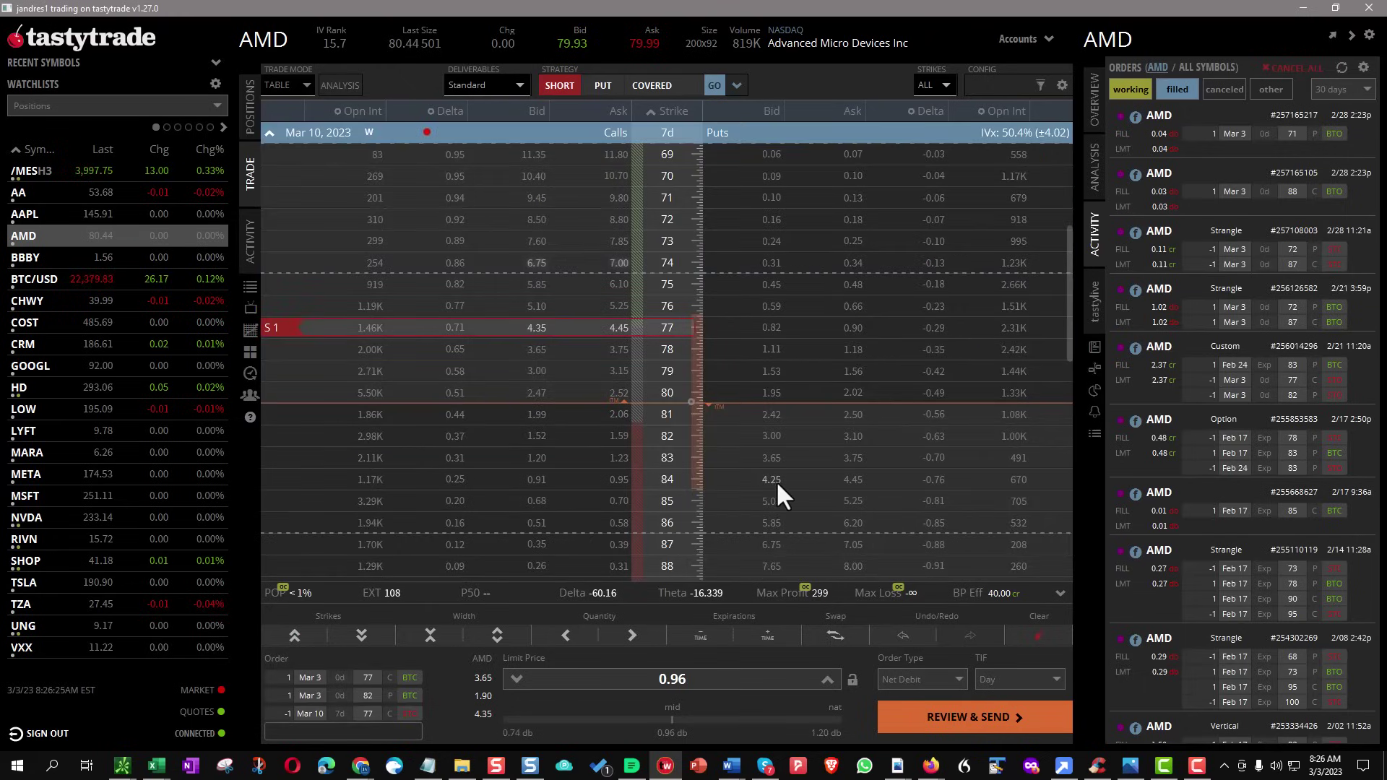
pyautogui.click(778, 436)
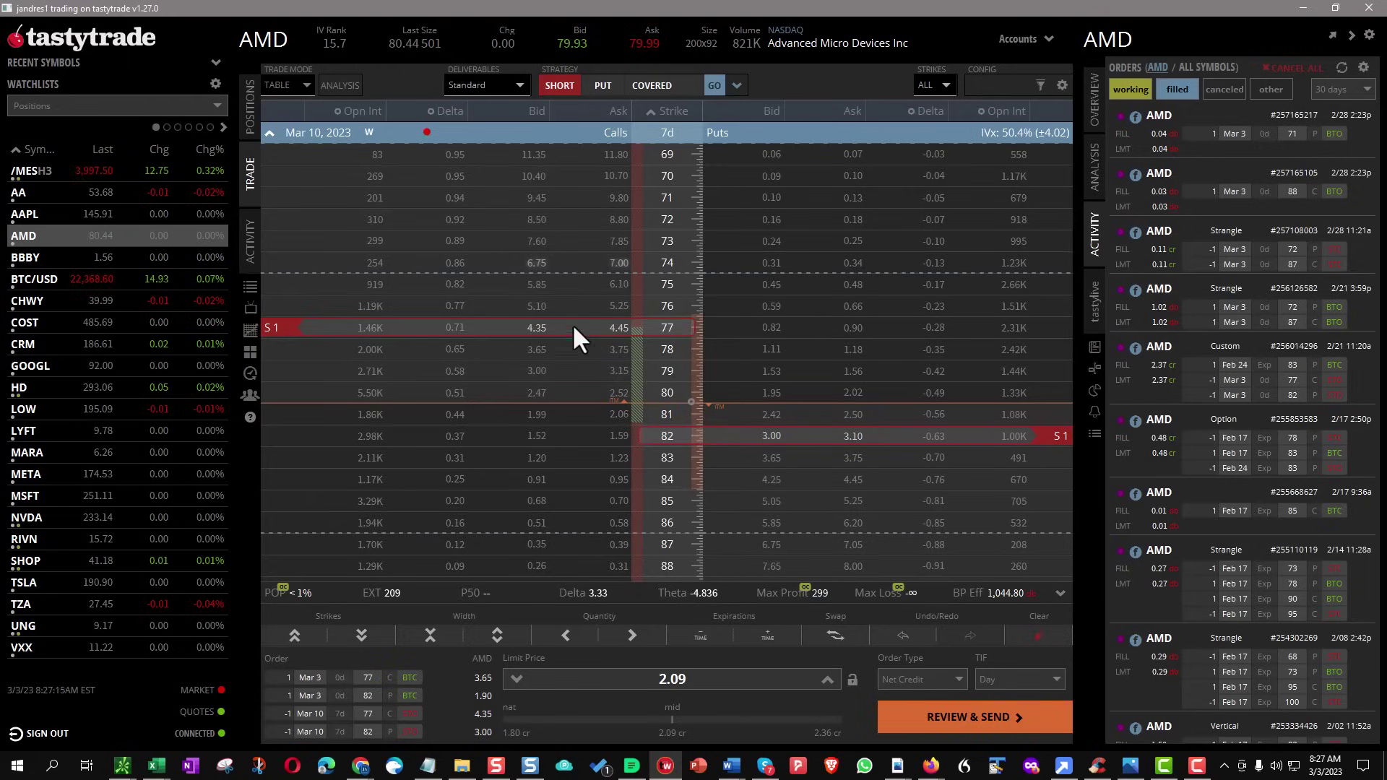
# Move the short Mar 10 call from 77 to 79 and the put from 82 to 81, giving a 0.17 credit
pyautogui.moveTo(572, 324); pyautogui.dragTo(575, 368)
pyautogui.moveTo(748, 449); pyautogui.dragTo(741, 431)
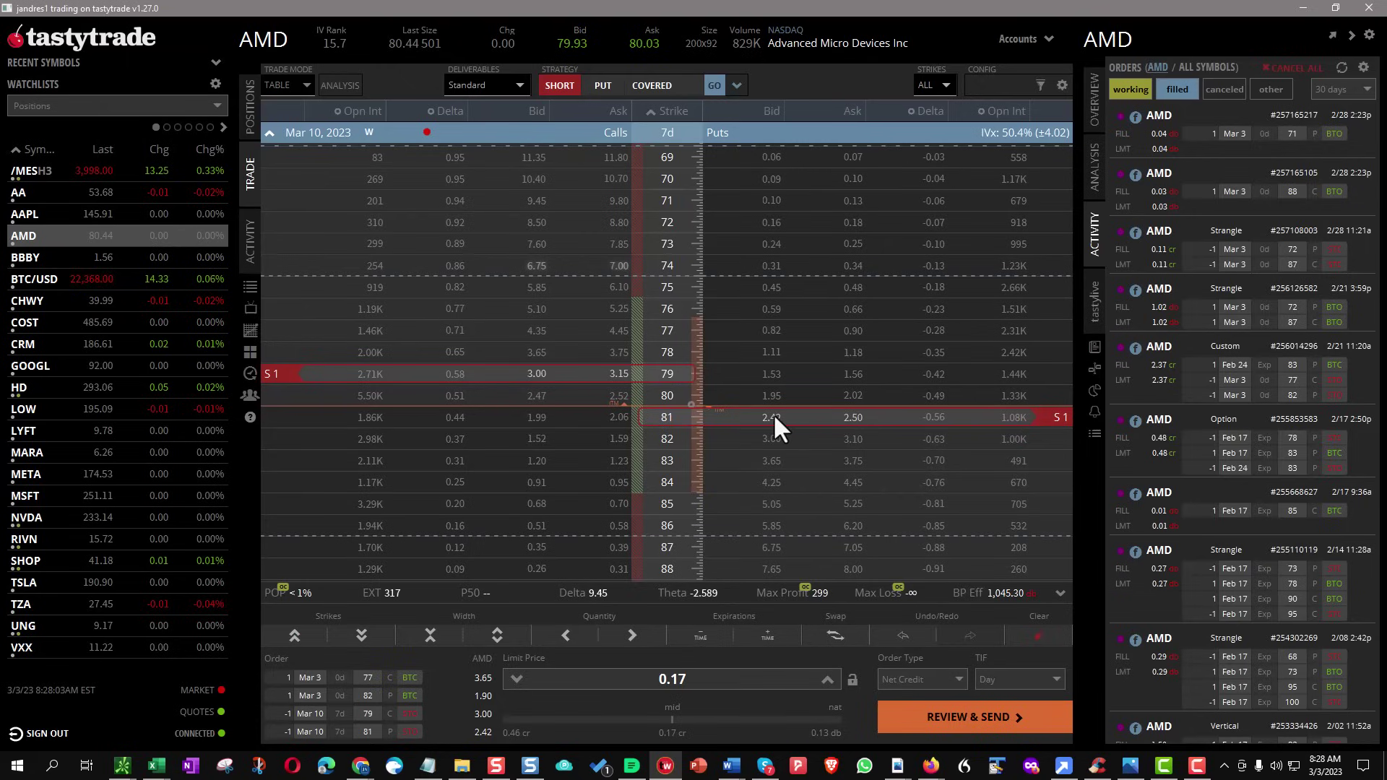
# Try other Mar 10 strikes, moving the short call through 77, 78, 79 and 80 and the put to 81
pyautogui.moveTo(772, 419); pyautogui.dragTo(776, 436)
pyautogui.moveTo(560, 374); pyautogui.dragTo(576, 334)
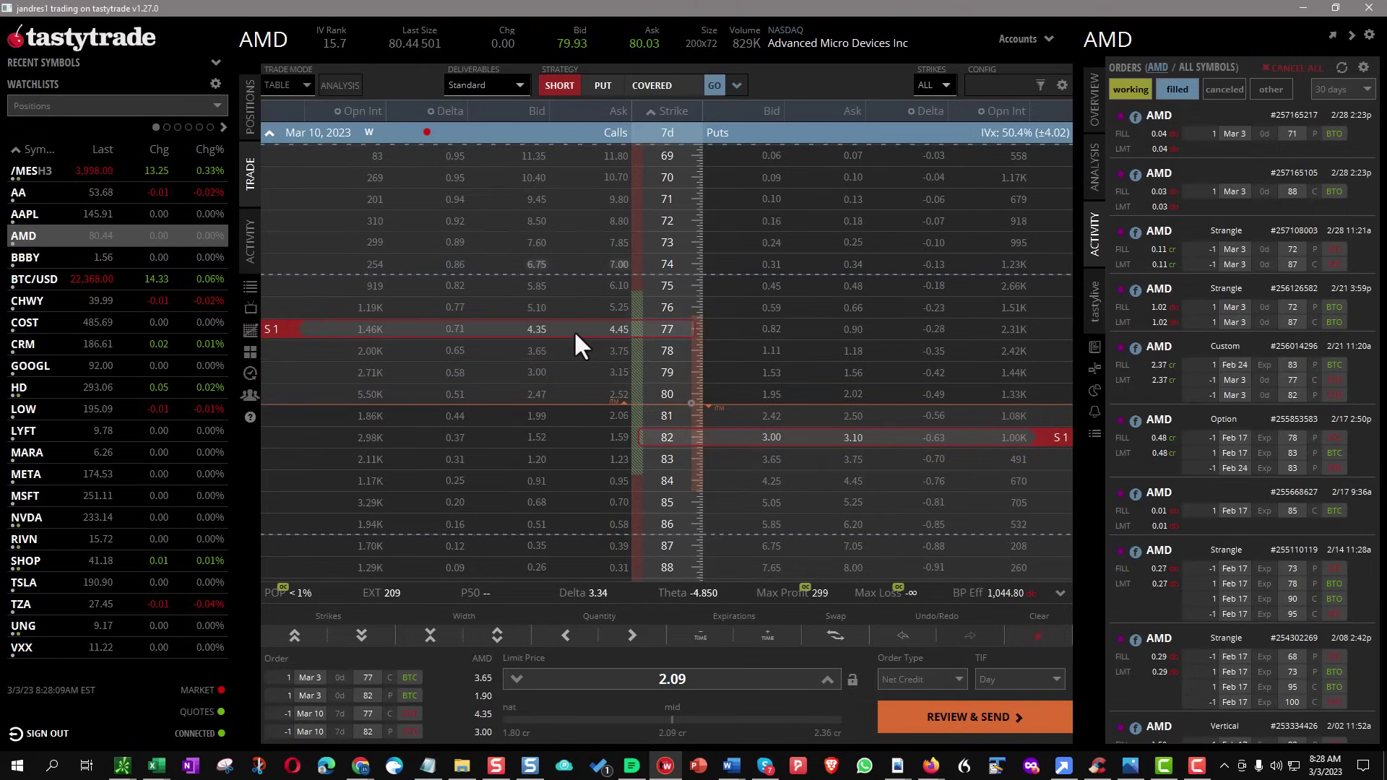
pyautogui.moveTo(573, 331); pyautogui.dragTo(592, 348)
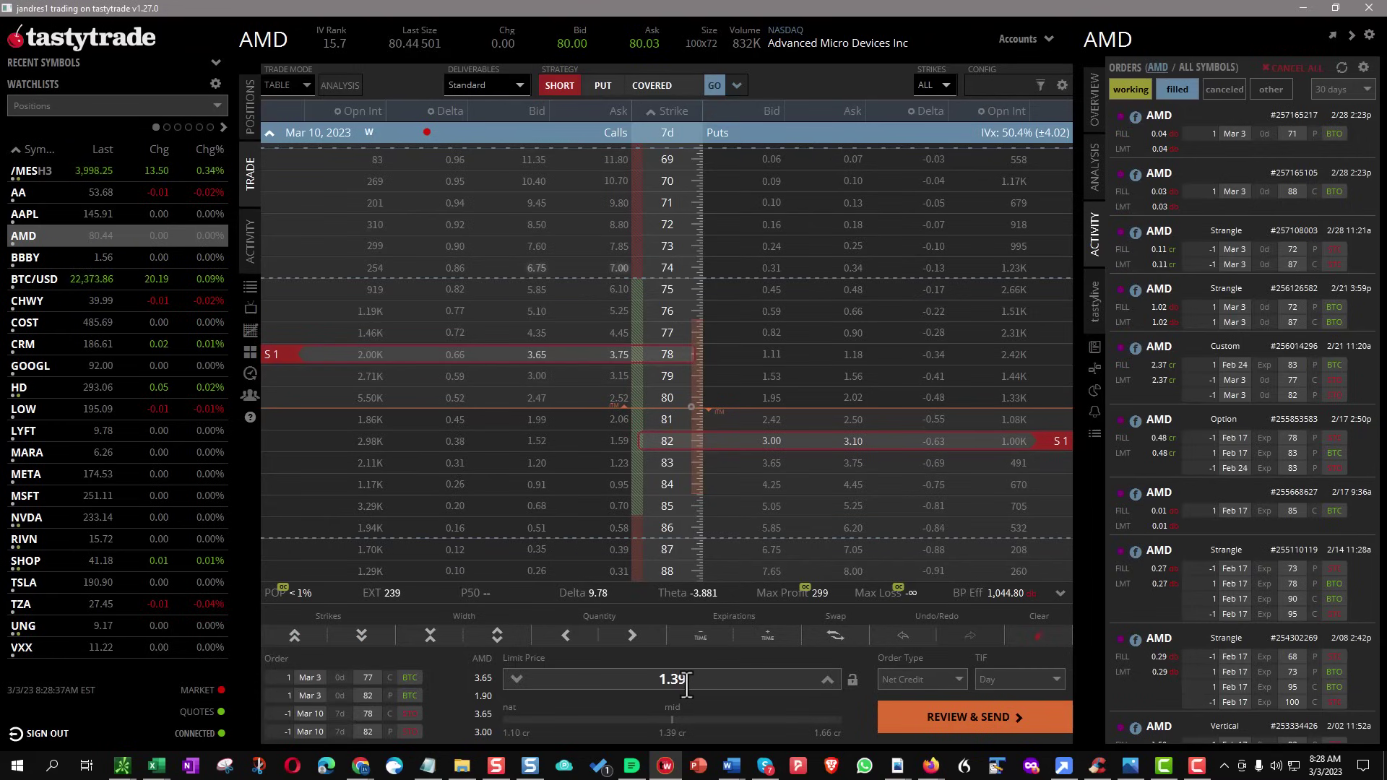
pyautogui.moveTo(571, 356); pyautogui.dragTo(574, 392)
pyautogui.moveTo(762, 453); pyautogui.dragTo(768, 427)
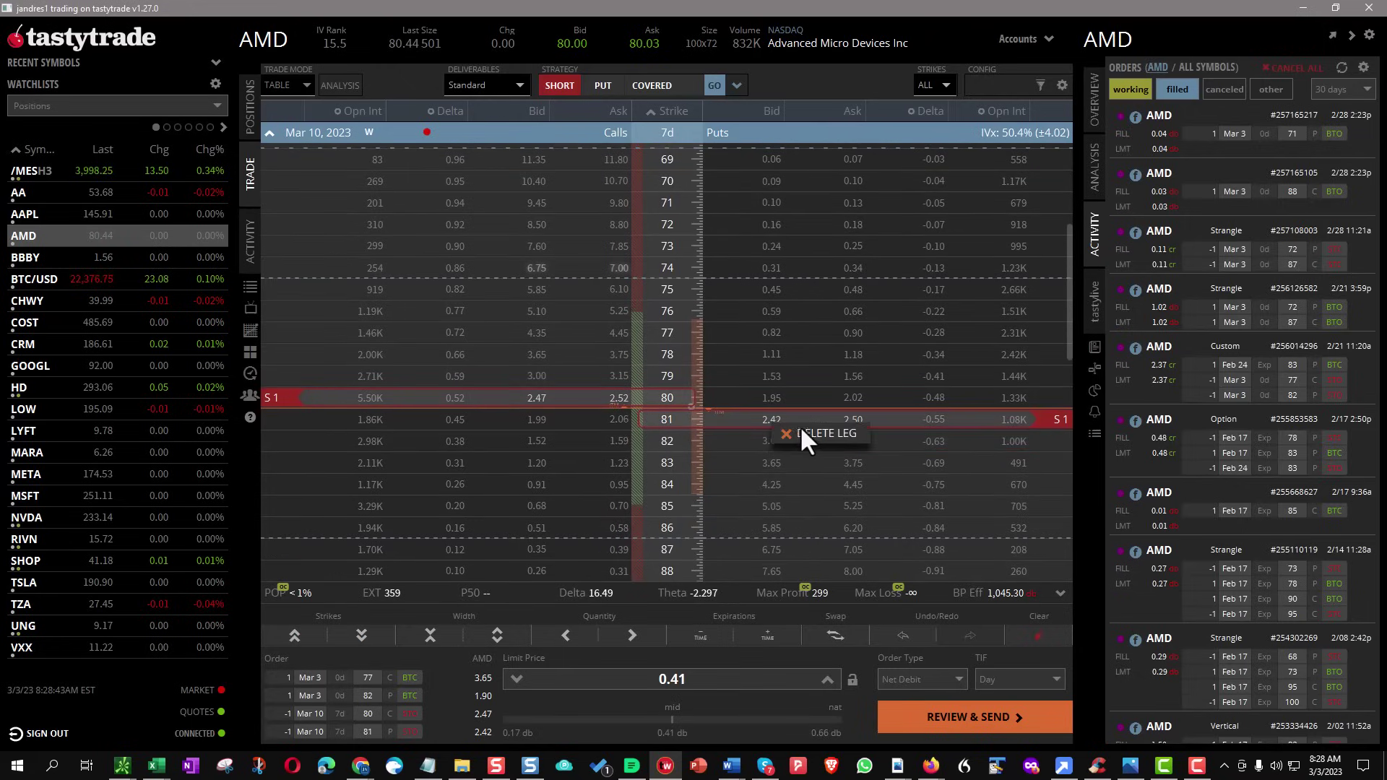
# Delete the Mar 10 81 put and 80 call legs and collapse the Mar 10 expiration
pyautogui.click(803, 432)
pyautogui.click(627, 405)
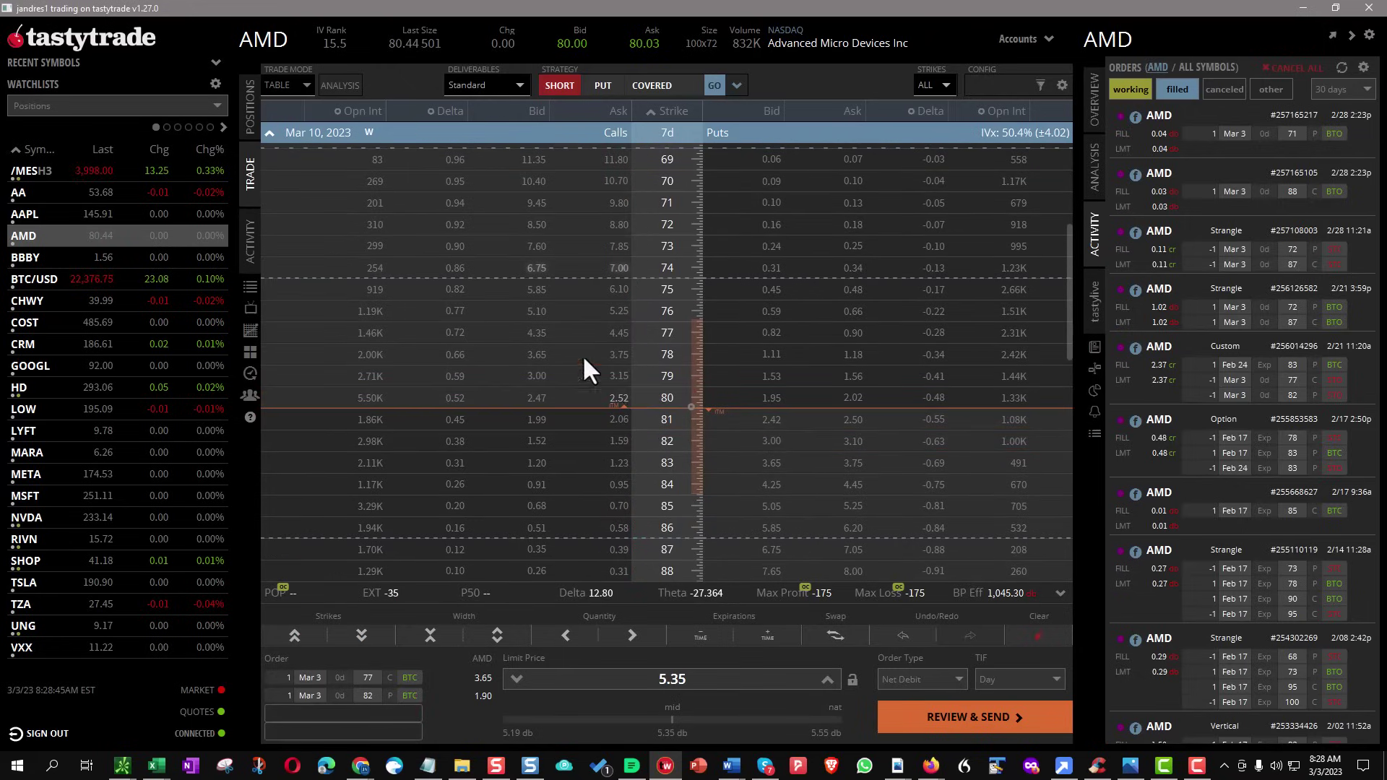
pyautogui.click(268, 132)
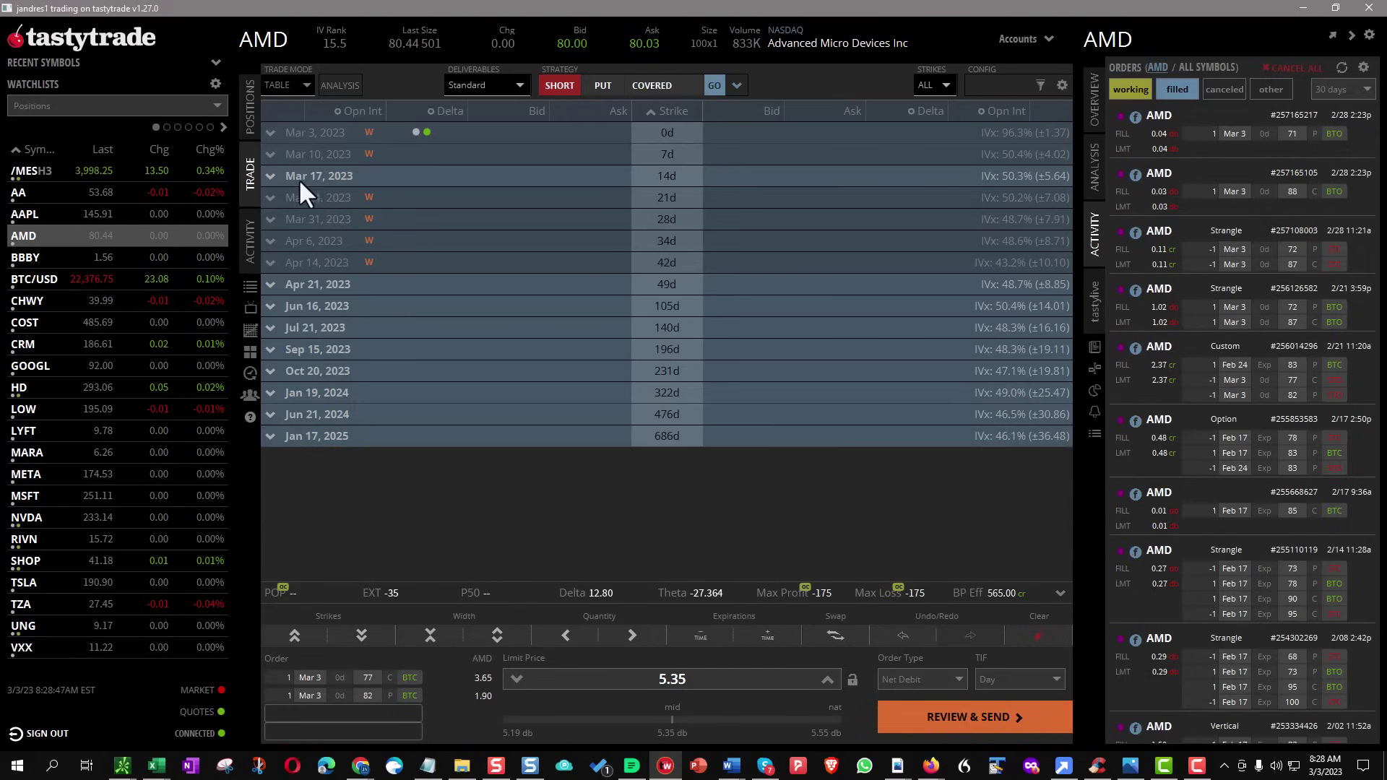
# Expand Mar 17, sell the 81 call and 80 put, then remove the 80 put leg
pyautogui.click(272, 176)
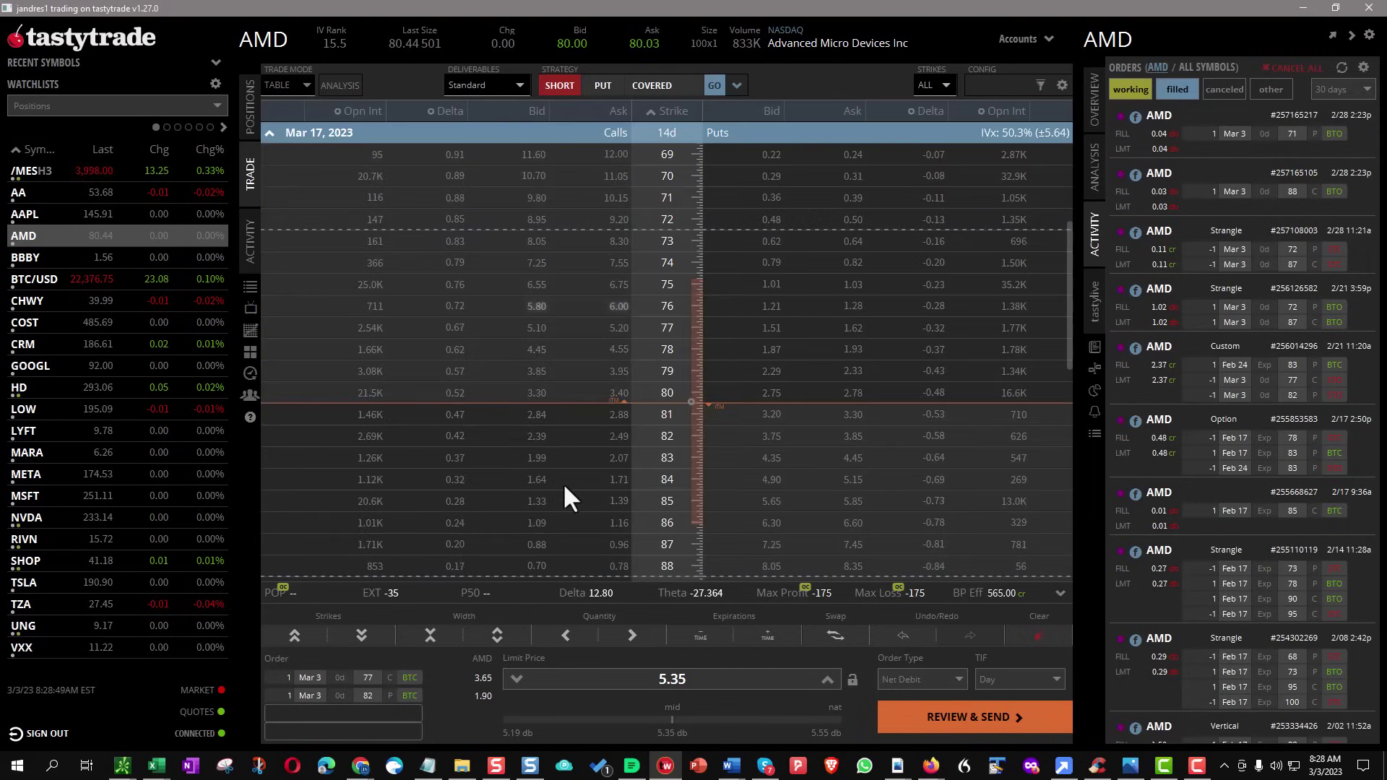
pyautogui.click(538, 415)
pyautogui.click(755, 393)
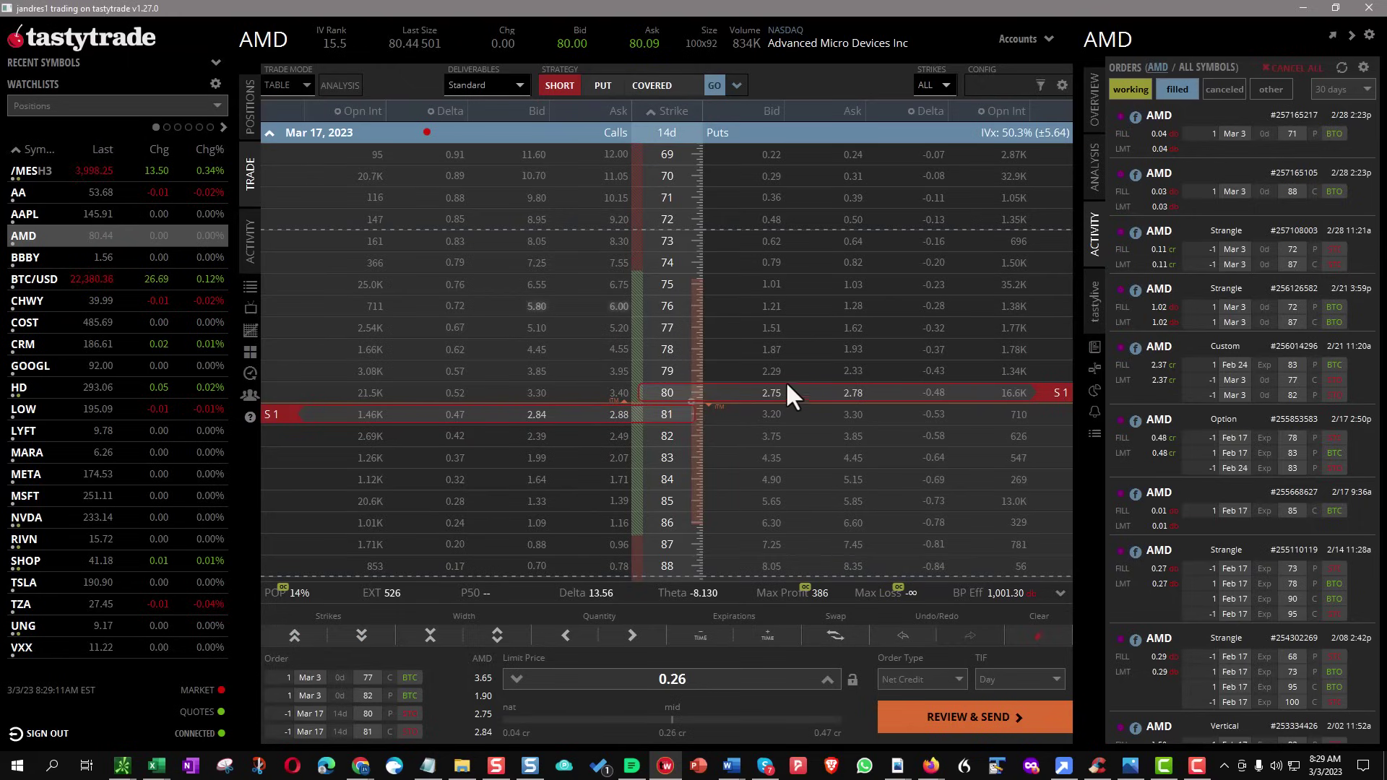
pyautogui.click(816, 401)
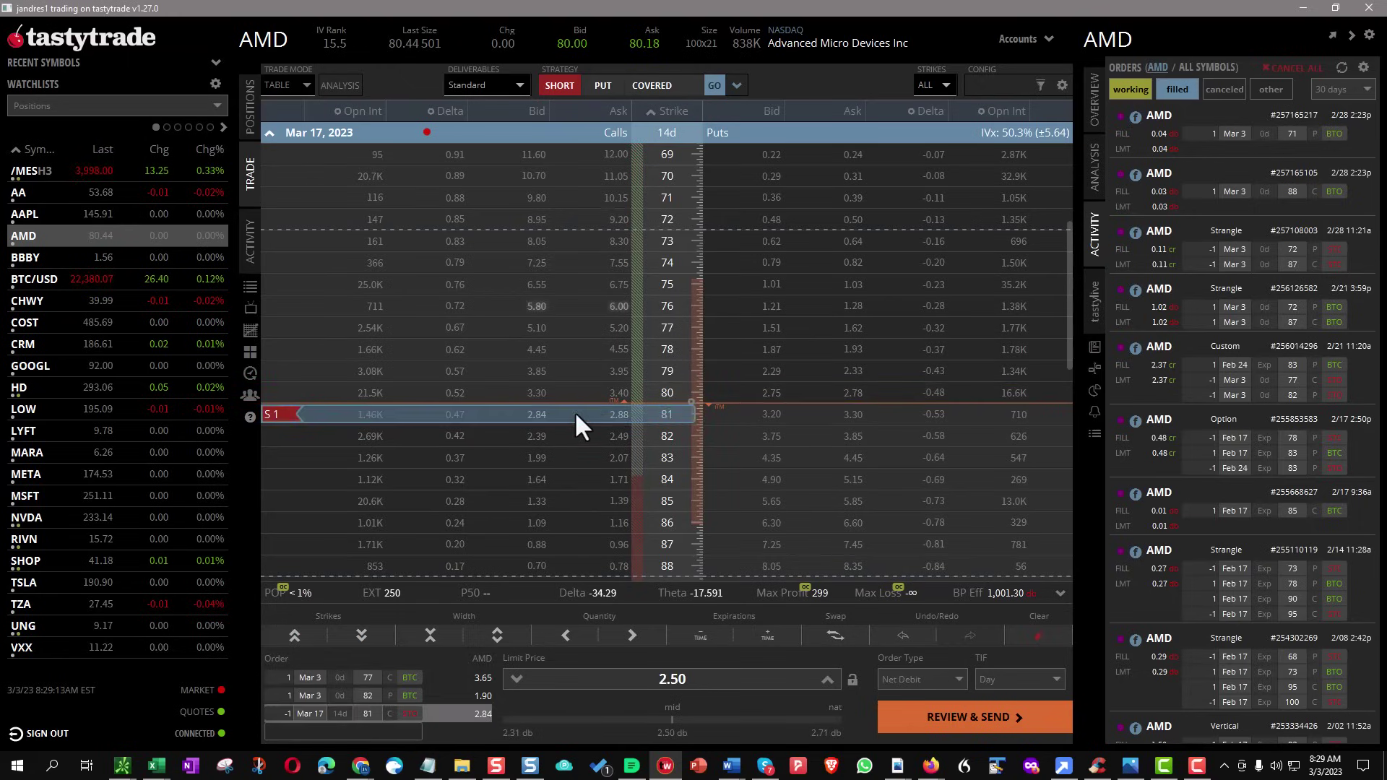
# Drop the Mar 17 81 call, sell the Apr 21 75 put and 90 call, then move the call to 85
pyautogui.click(595, 414)
pyautogui.click(268, 132)
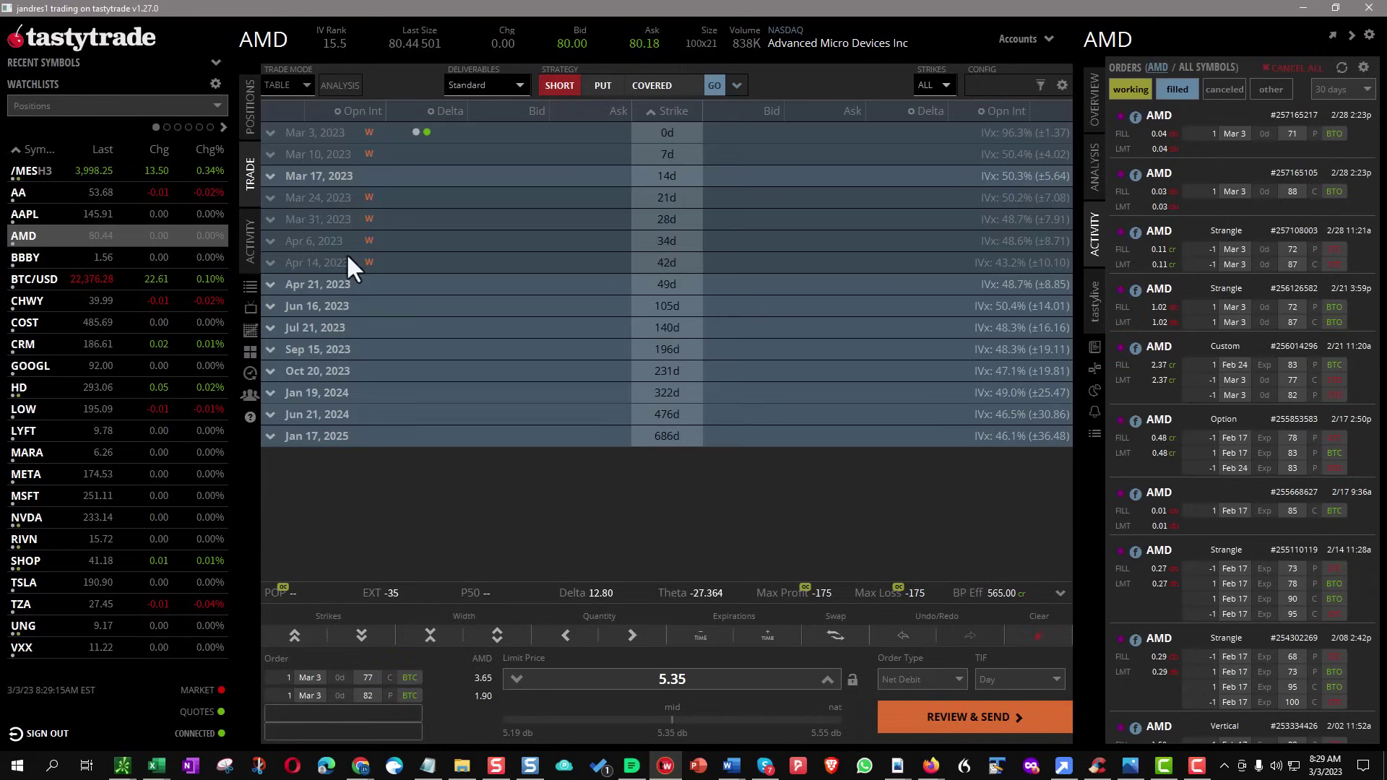
pyautogui.click(267, 283)
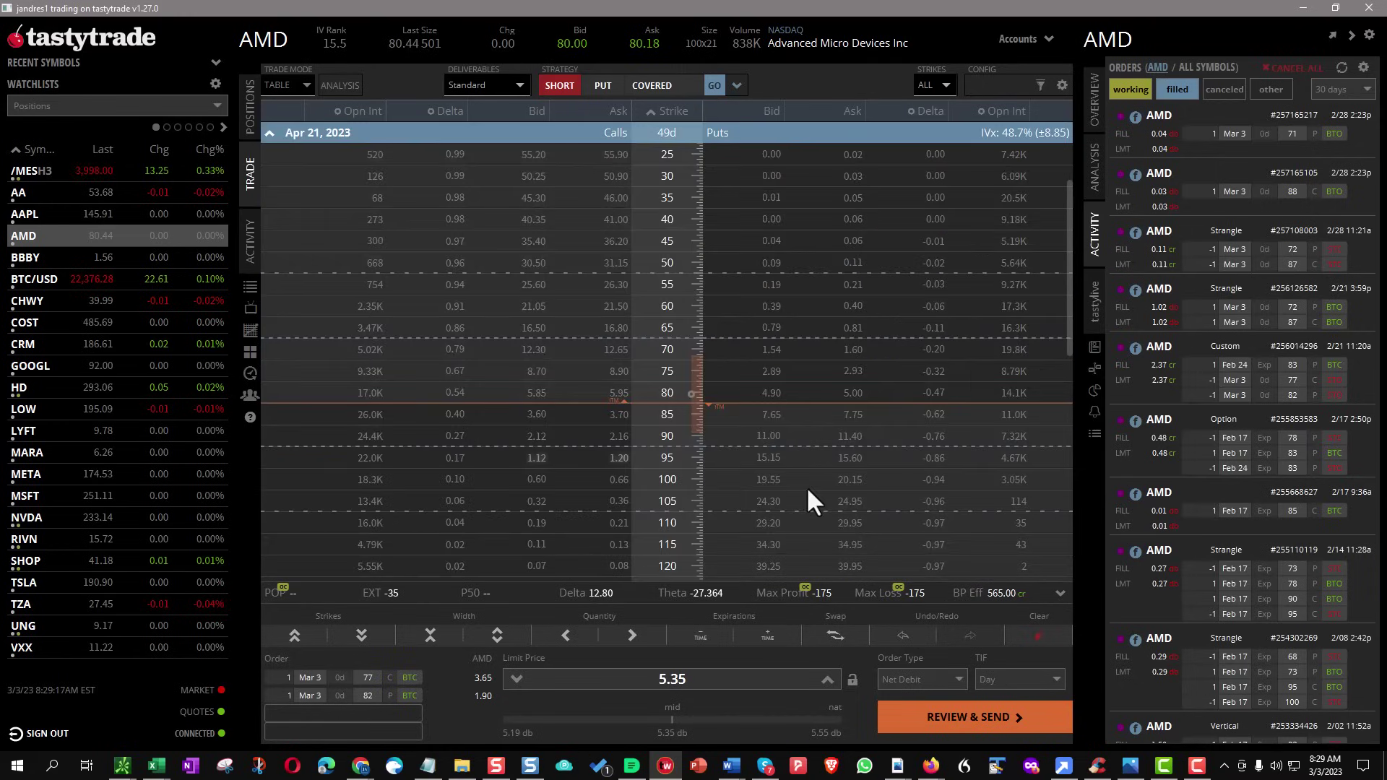
pyautogui.click(770, 371)
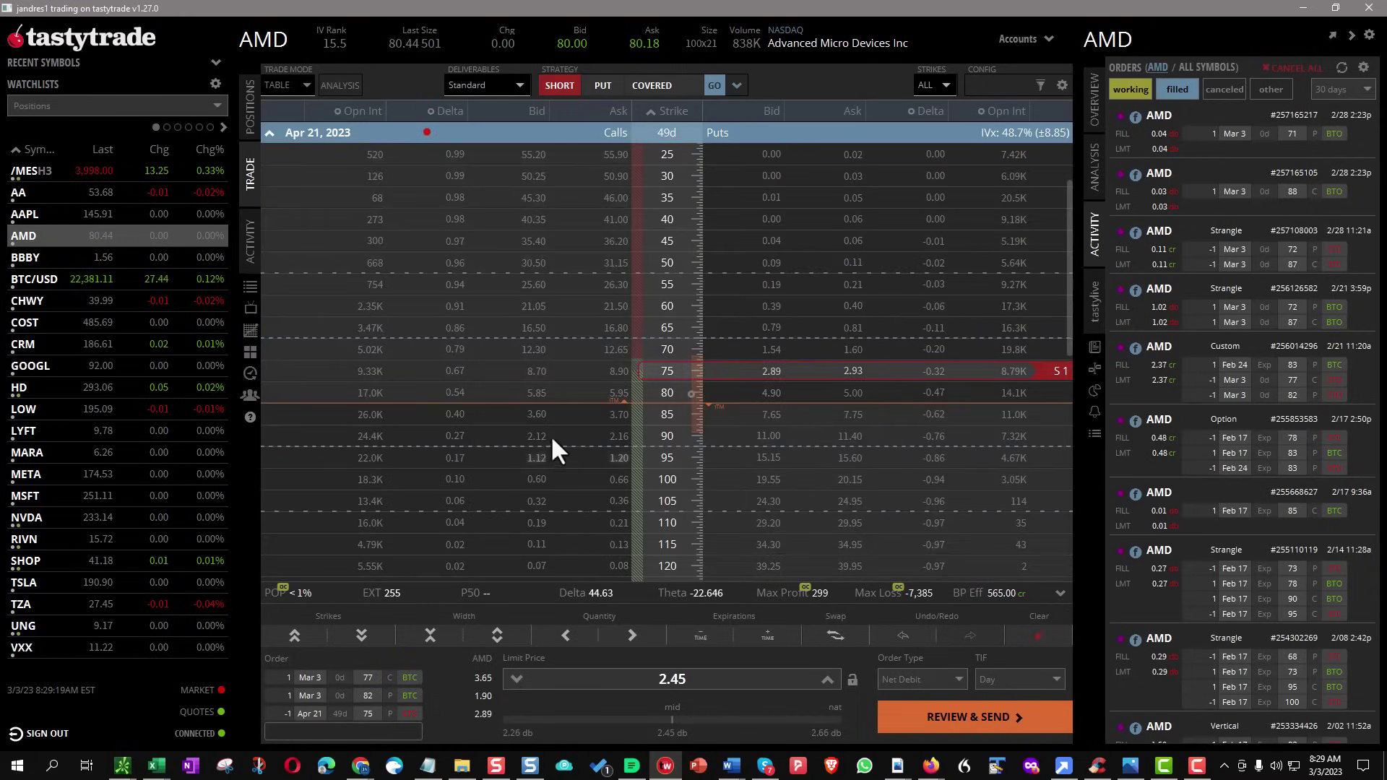
pyautogui.click(536, 436)
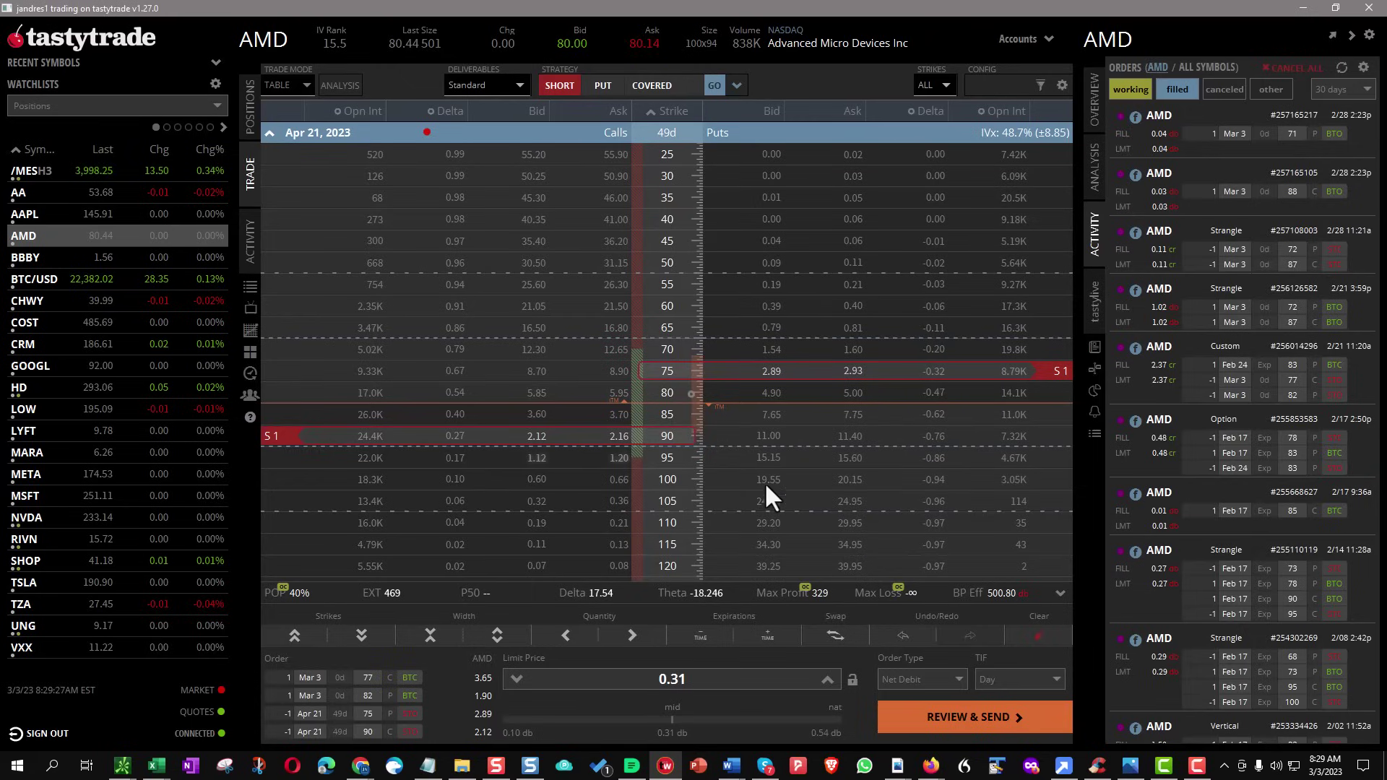
pyautogui.moveTo(614, 437); pyautogui.dragTo(613, 422)
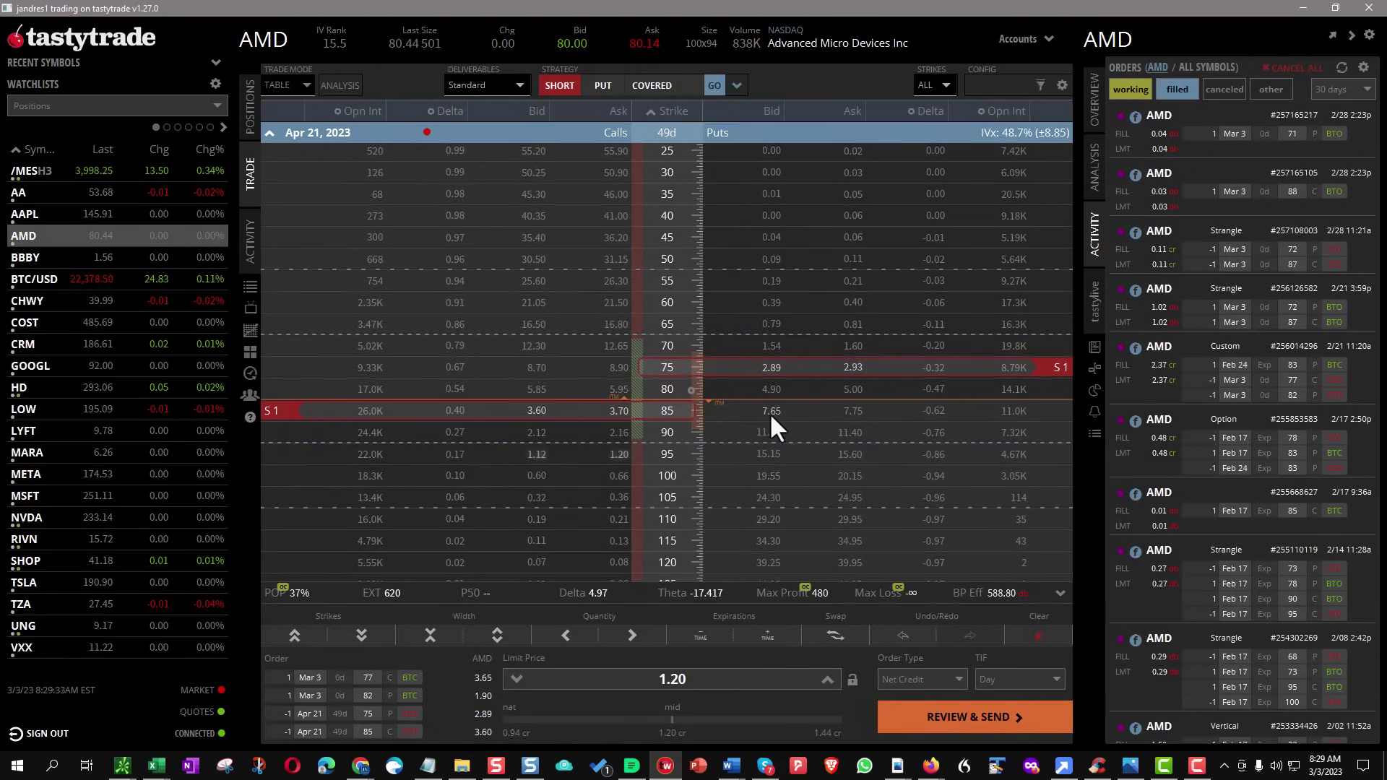
# Clear the order, re-add the Mar 3 77 call and 82 put buy-backs, and switch to Mar 10
pyautogui.click(1025, 633)
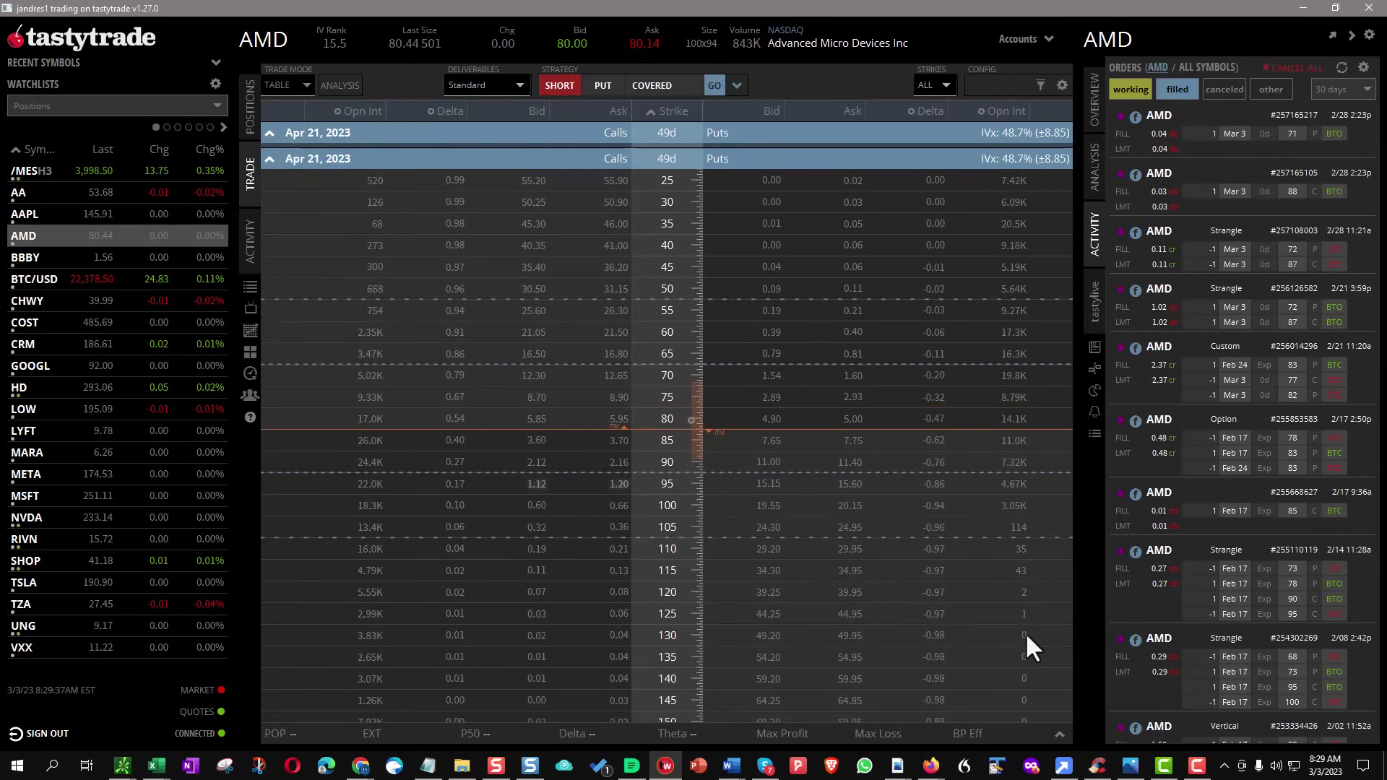
pyautogui.click(274, 159)
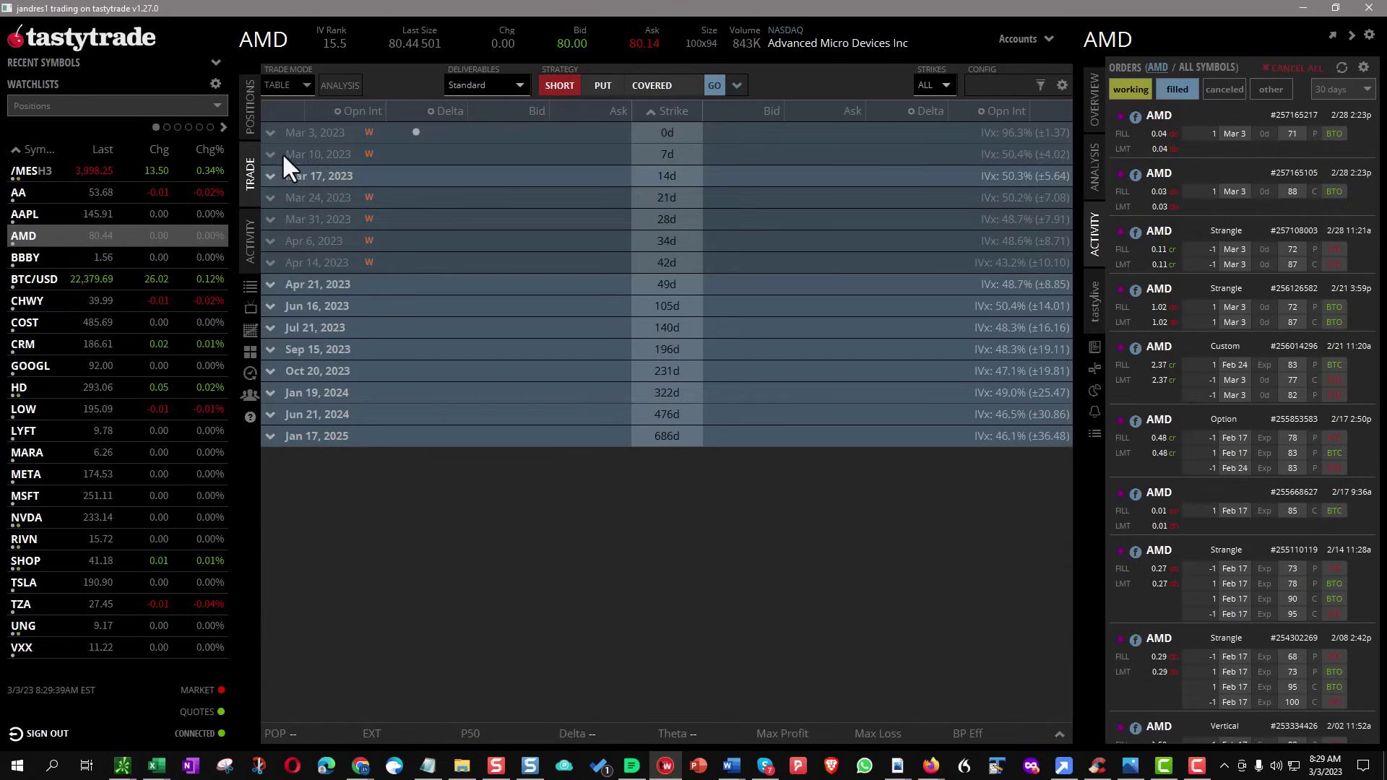
pyautogui.click(271, 133)
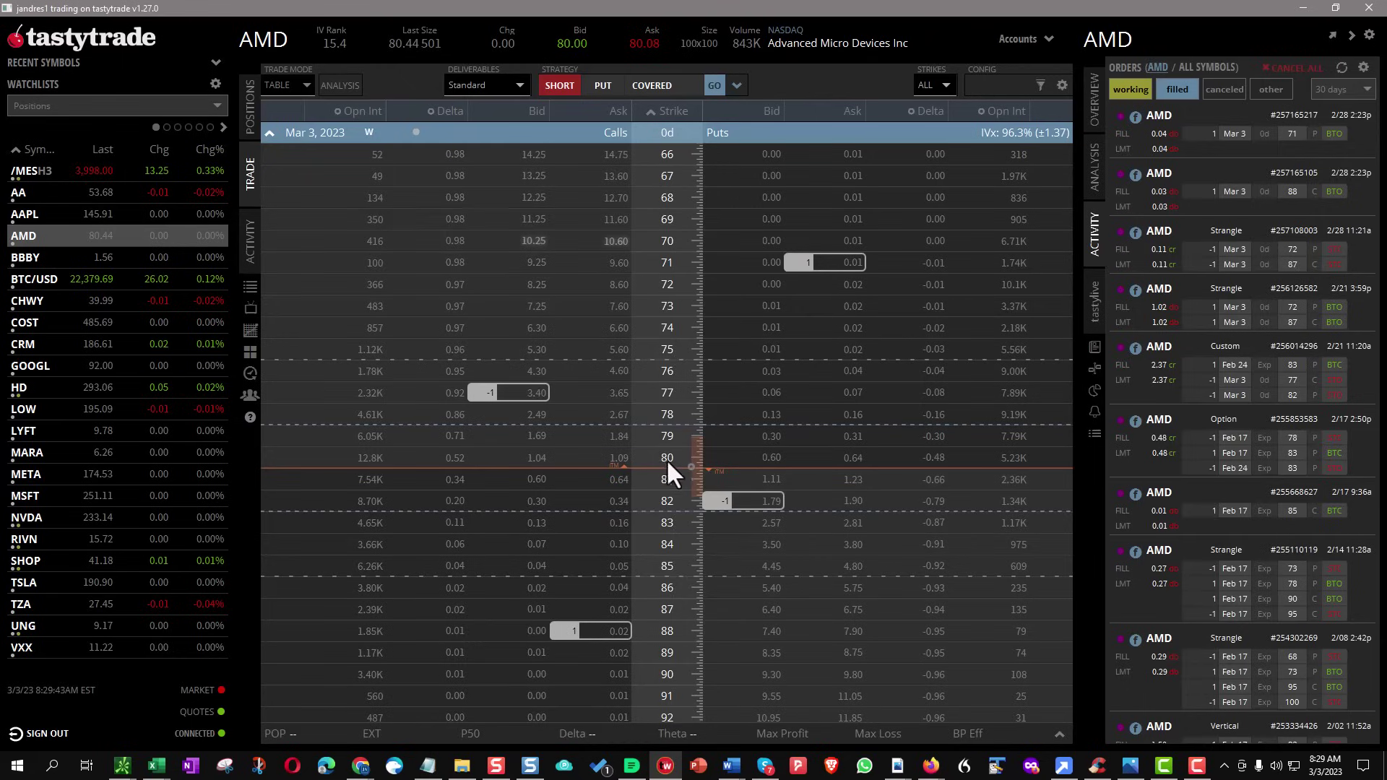
pyautogui.click(614, 390)
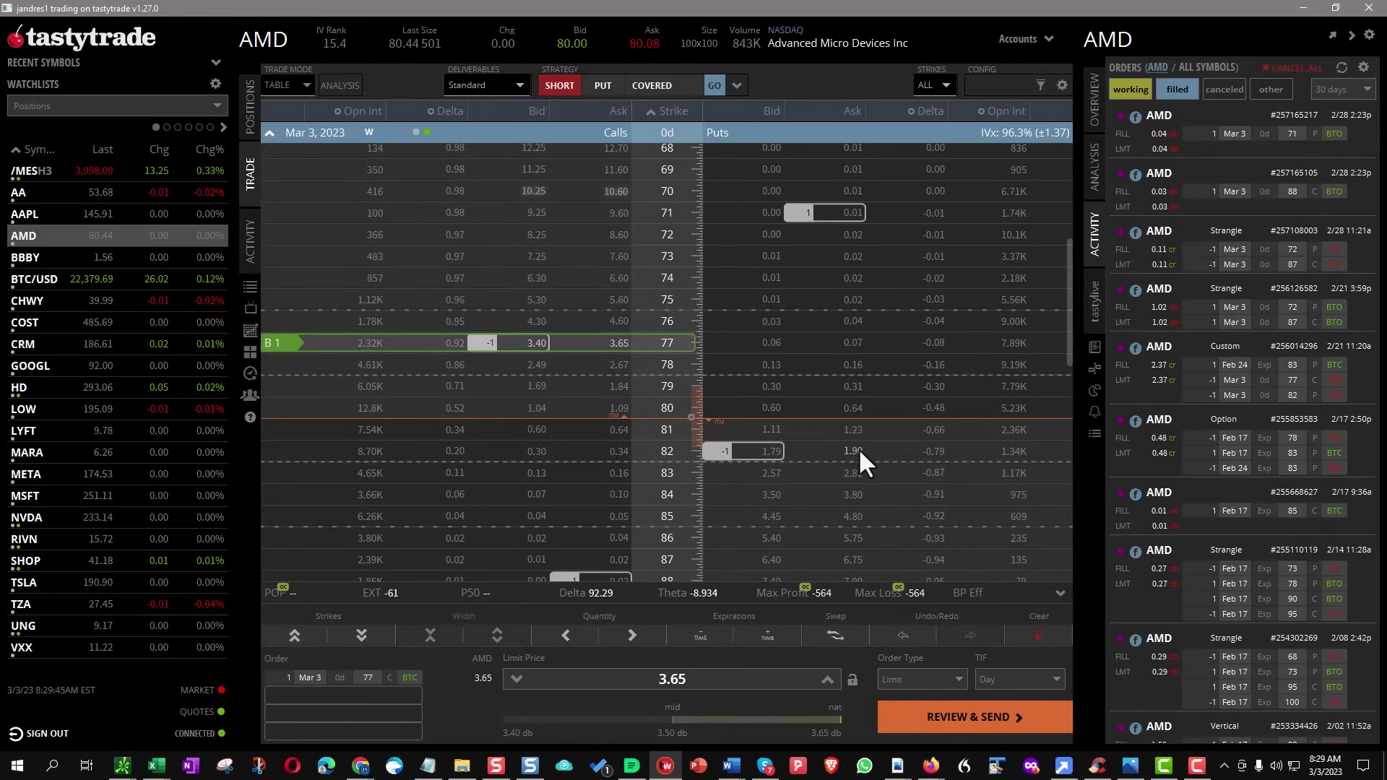
pyautogui.click(853, 451)
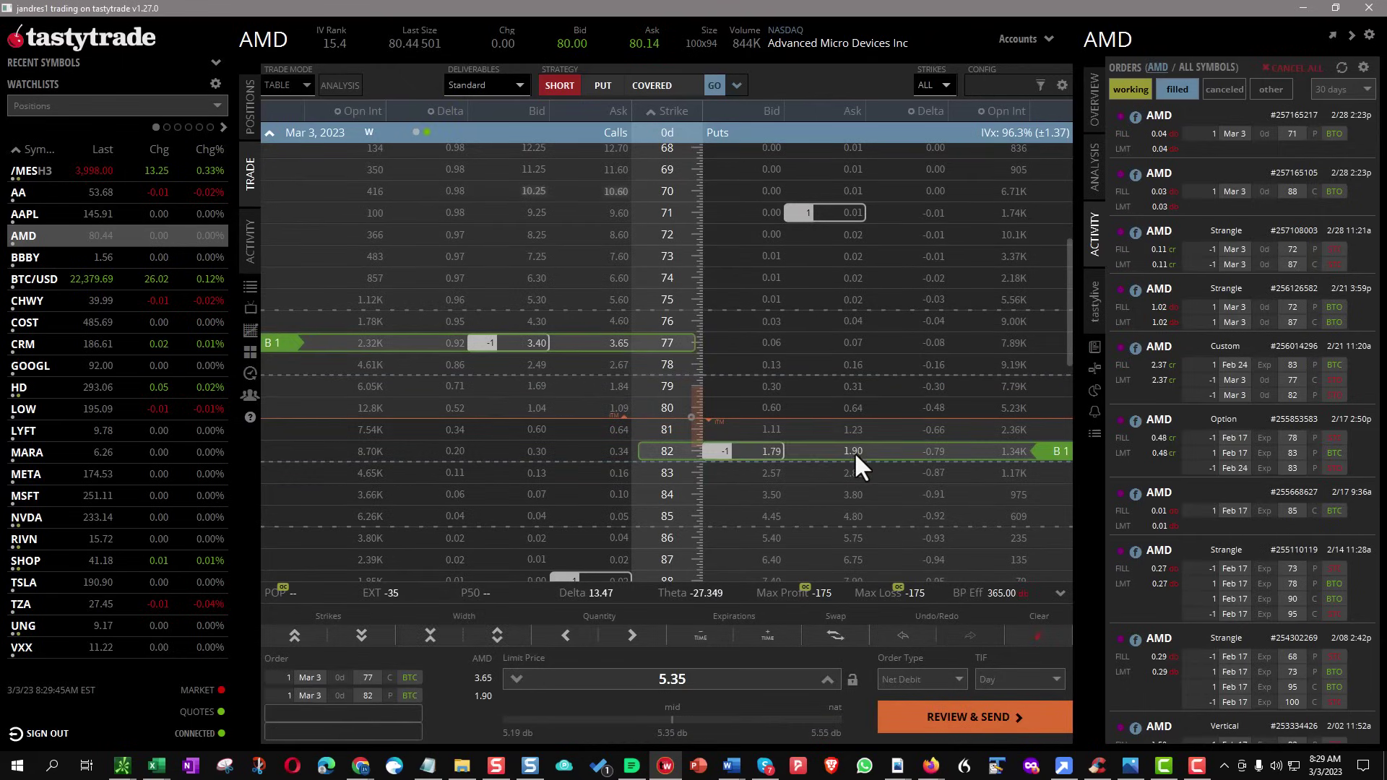
pyautogui.click(271, 133)
pyautogui.click(270, 154)
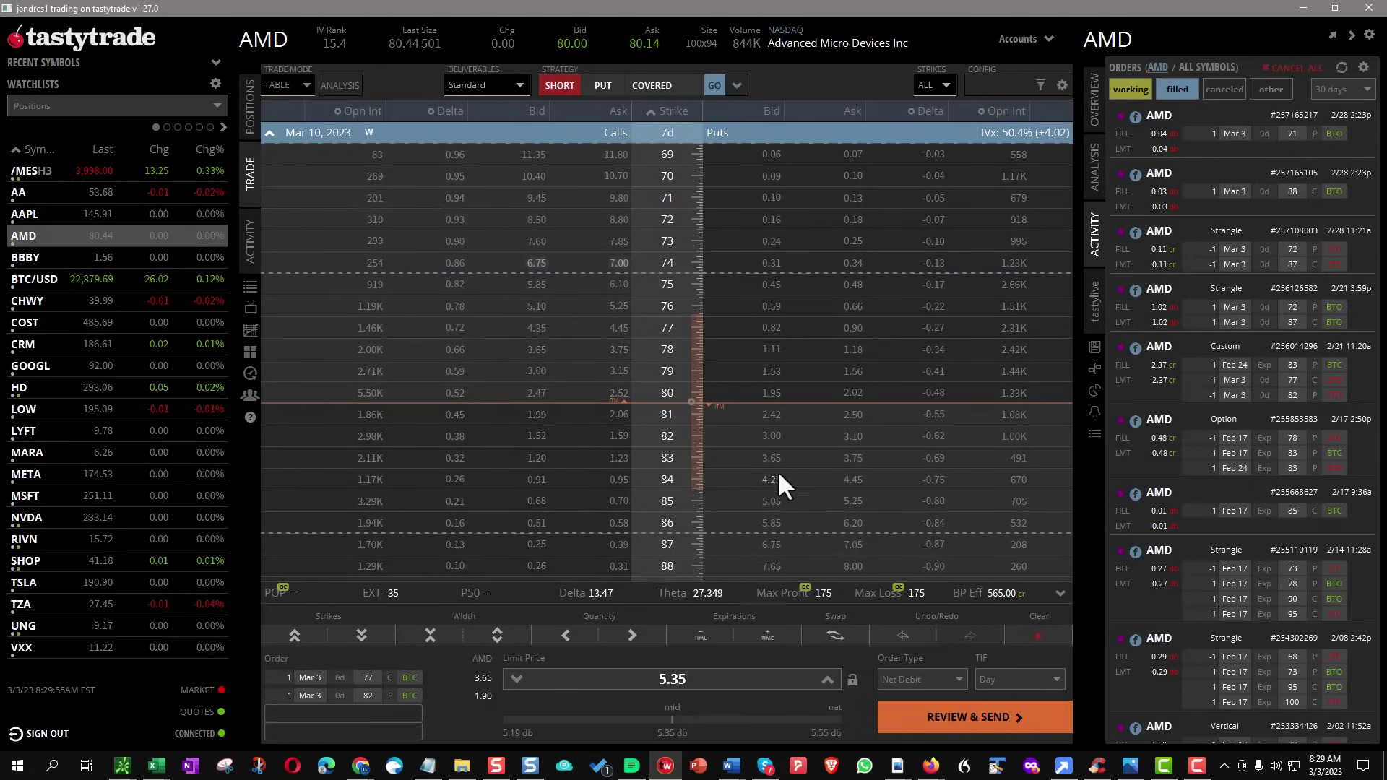
# Sell a Mar 10 call and 82 put, moving the call to 80 for a 0.18 net credit
pyautogui.click(530, 327)
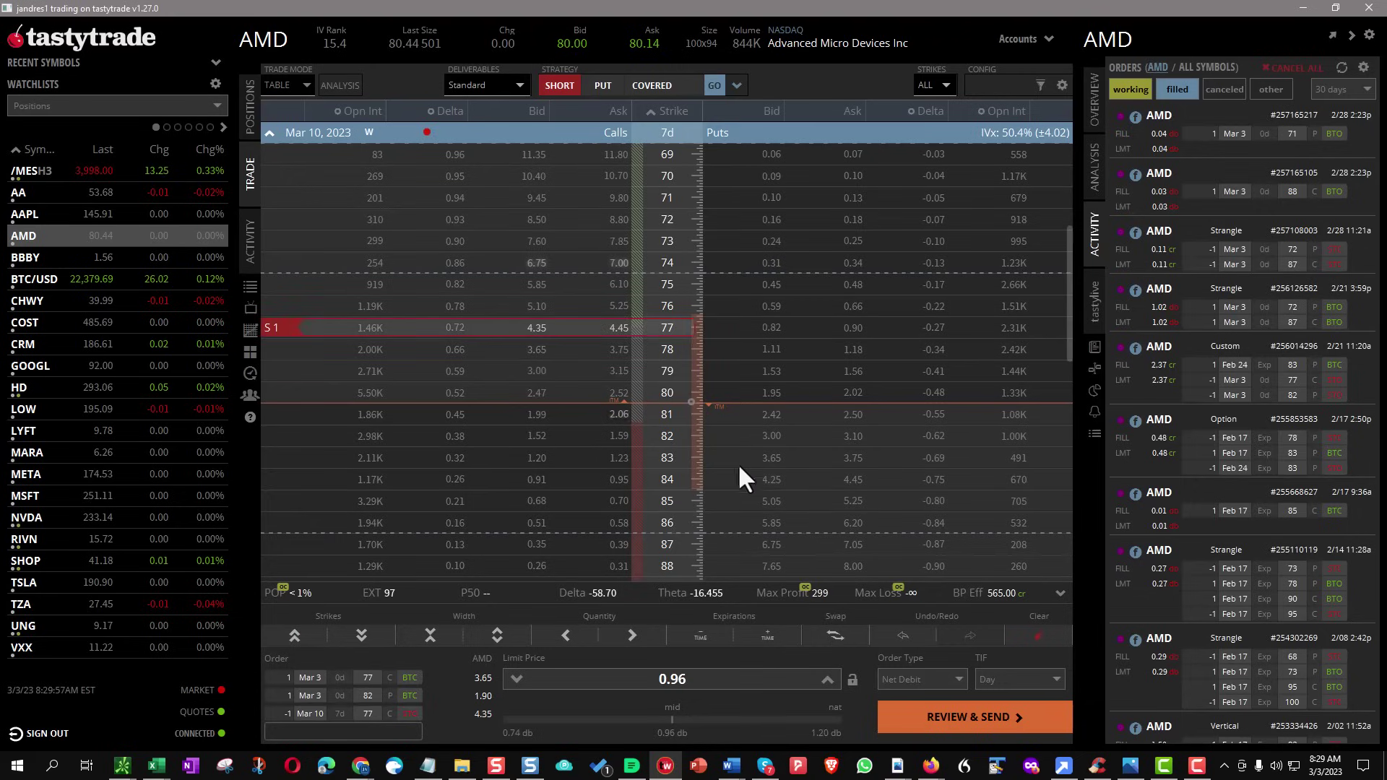
pyautogui.click(759, 435)
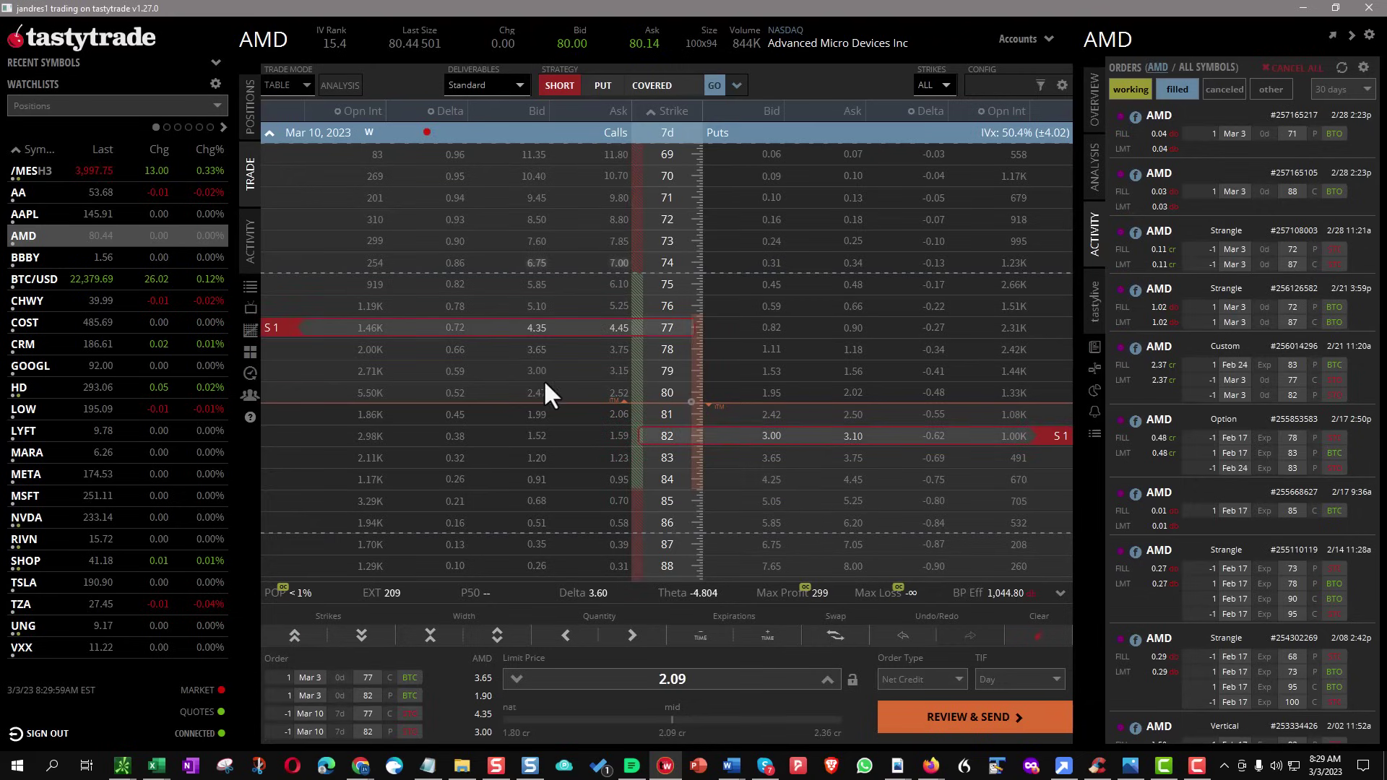
pyautogui.moveTo(555, 326); pyautogui.dragTo(558, 344)
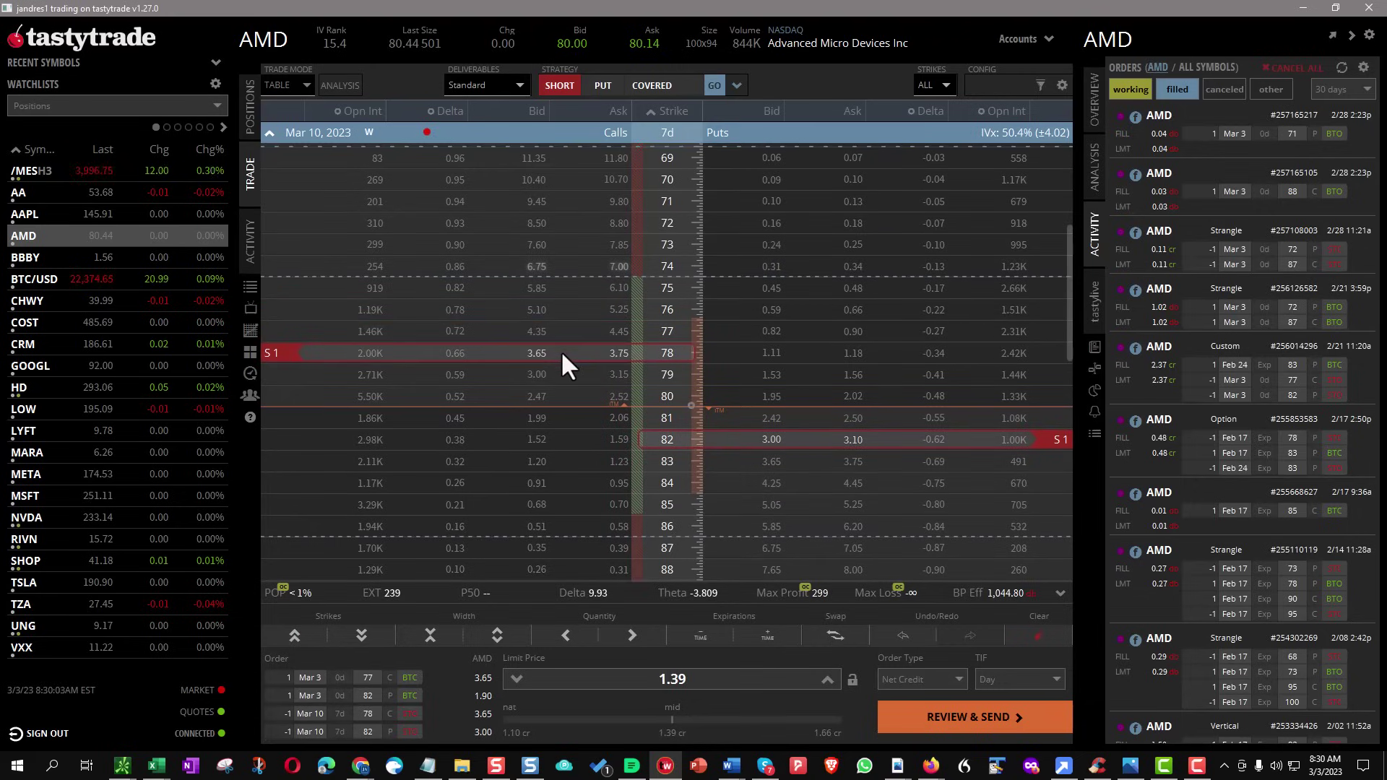
pyautogui.moveTo(561, 350); pyautogui.dragTo(564, 392)
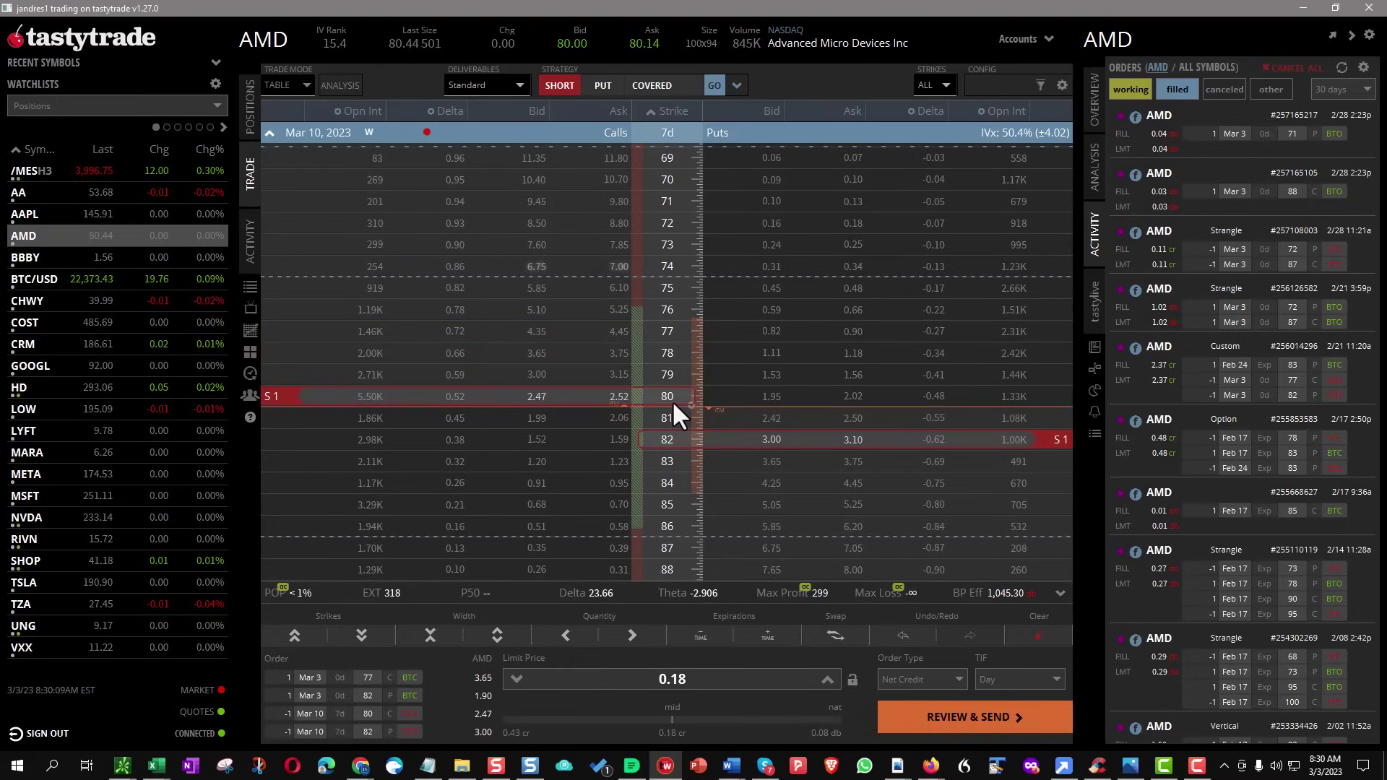
pyautogui.moveTo(741, 440)
pyautogui.mouseDown()
pyautogui.moveTo(743, 488)
pyautogui.moveTo(747, 422)
pyautogui.moveTo(748, 442)
pyautogui.mouseUp()
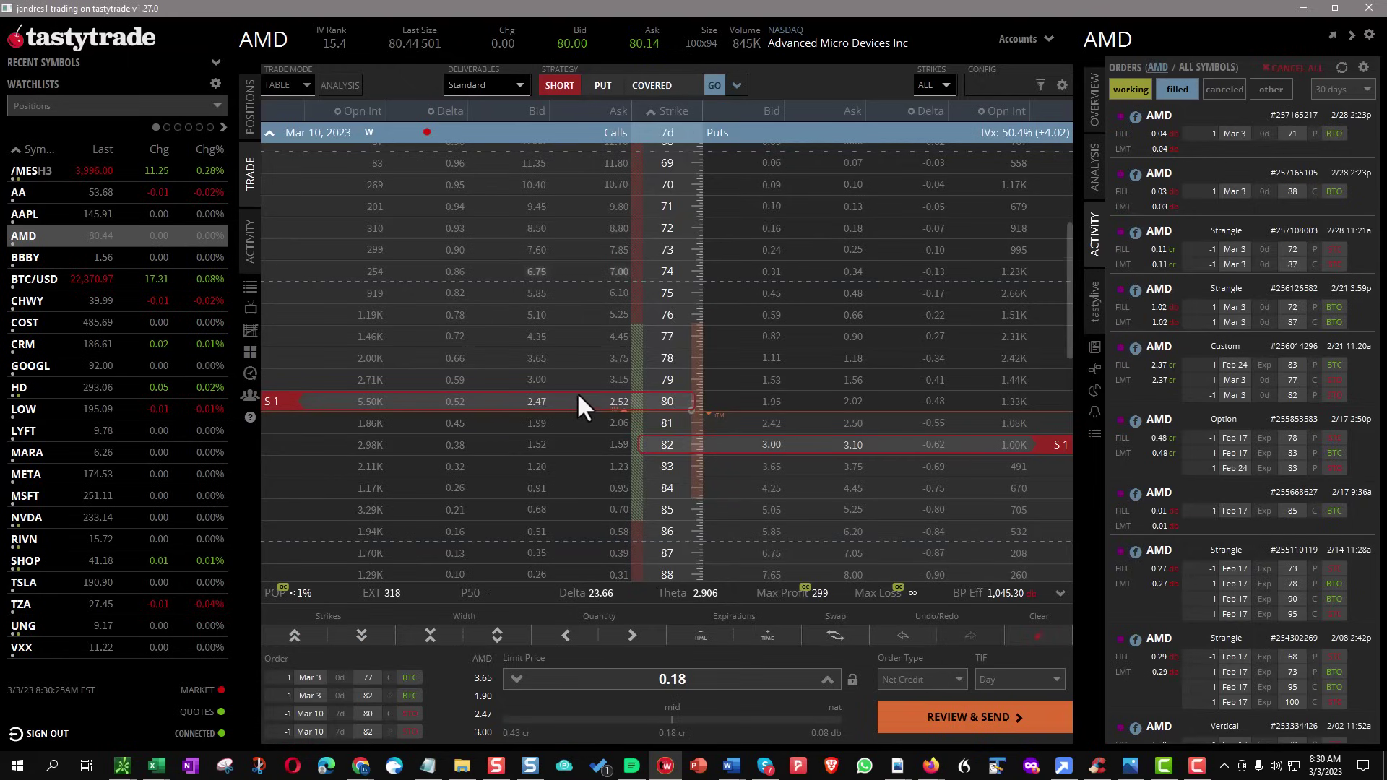
# Shift the Mar 10 short strikes to settle on the 79 call and 81 put at 0.17 credit
pyautogui.moveTo(577, 393); pyautogui.dragTo(579, 334)
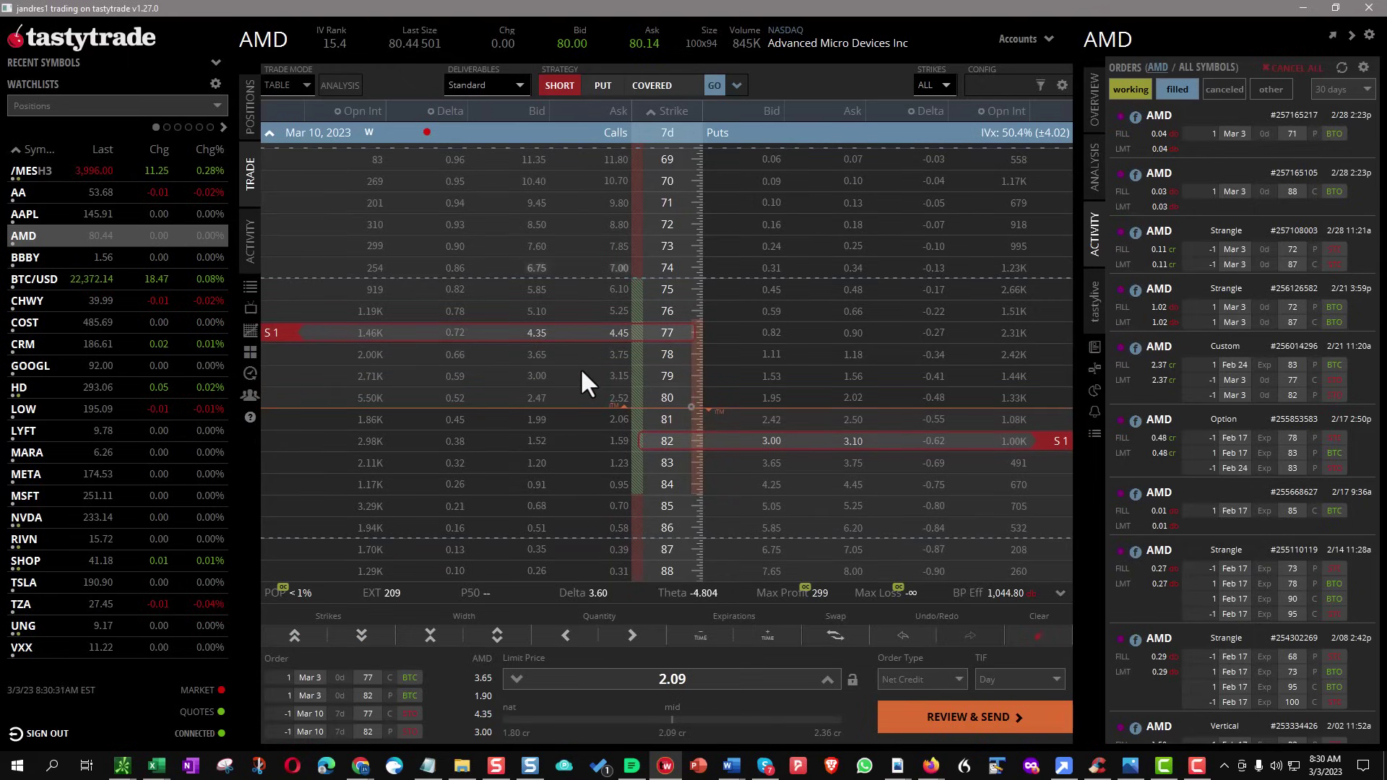
pyautogui.moveTo(587, 328); pyautogui.dragTo(590, 382)
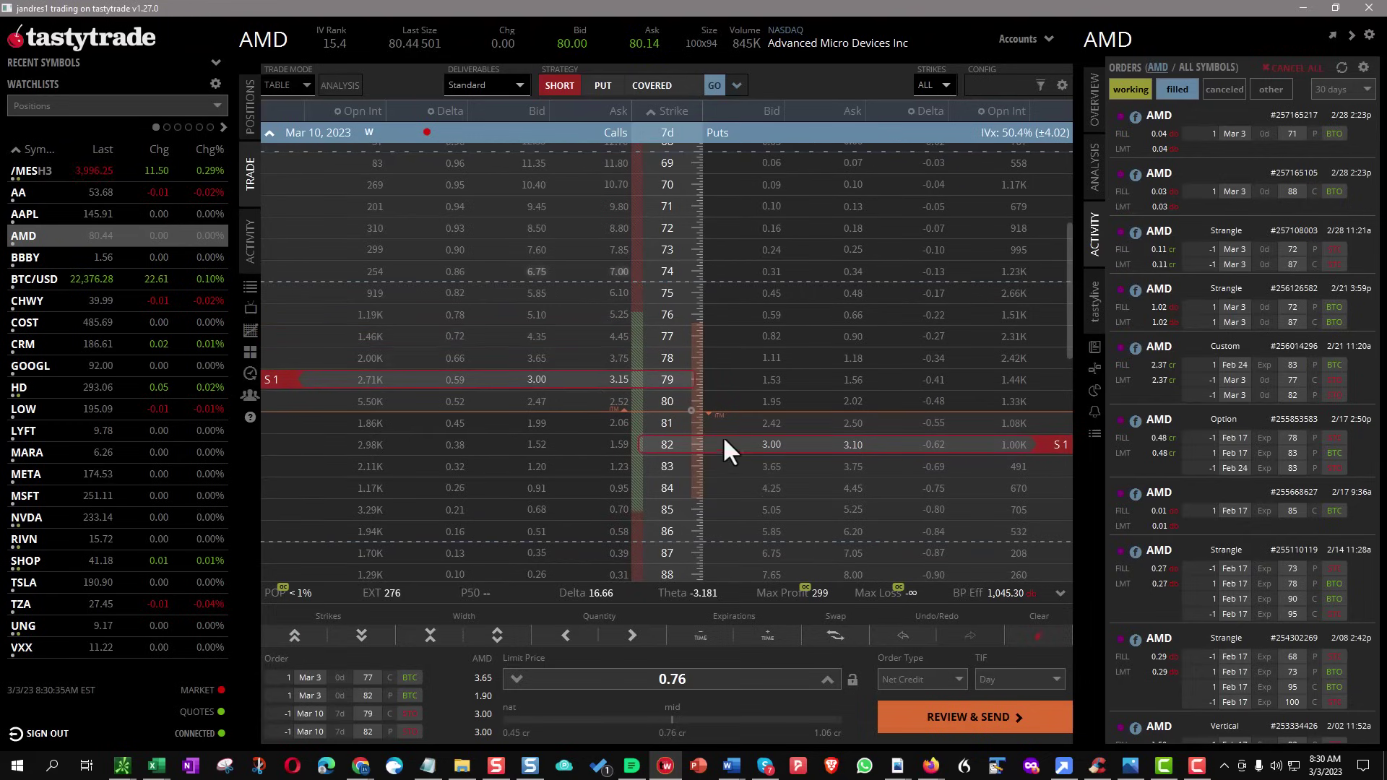
pyautogui.moveTo(730, 448); pyautogui.dragTo(684, 405)
pyautogui.moveTo(599, 384); pyautogui.dragTo(612, 405)
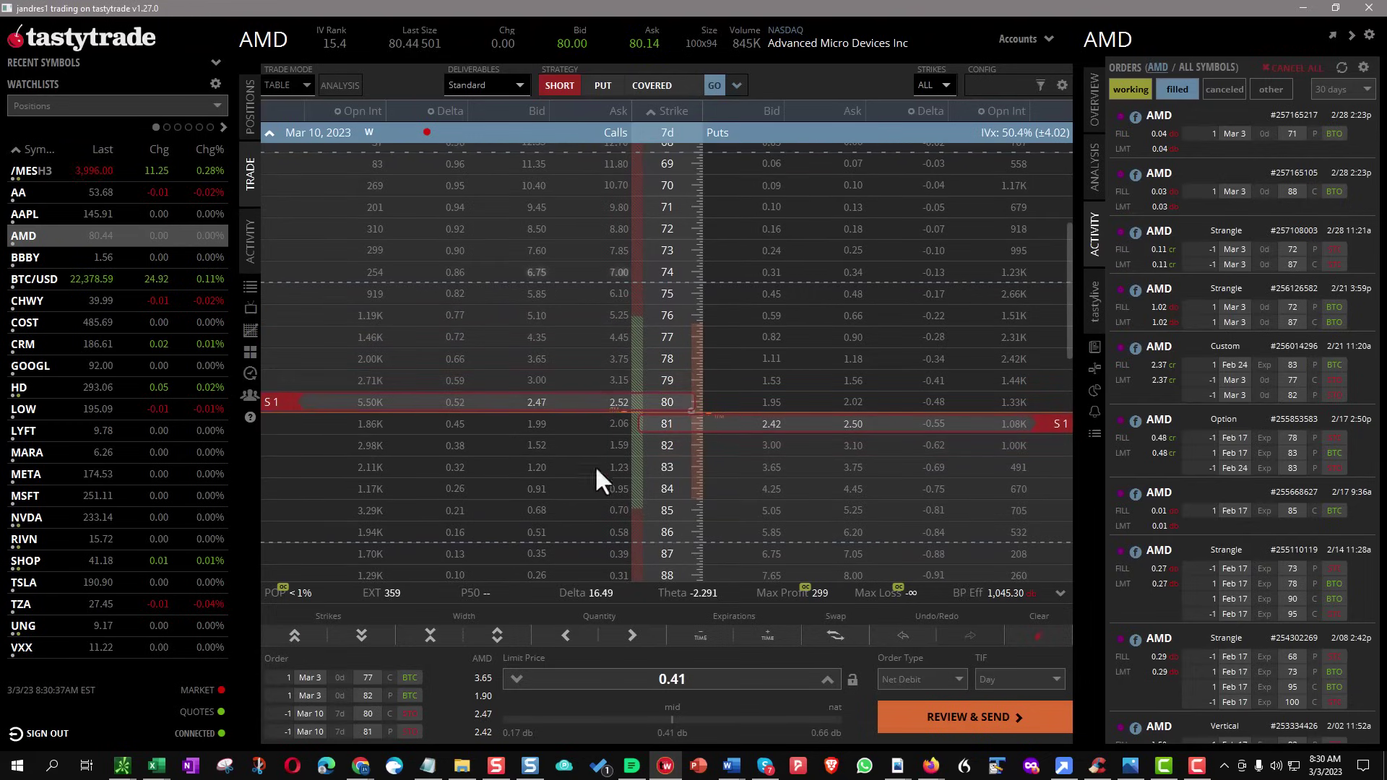
pyautogui.moveTo(754, 432); pyautogui.dragTo(756, 447)
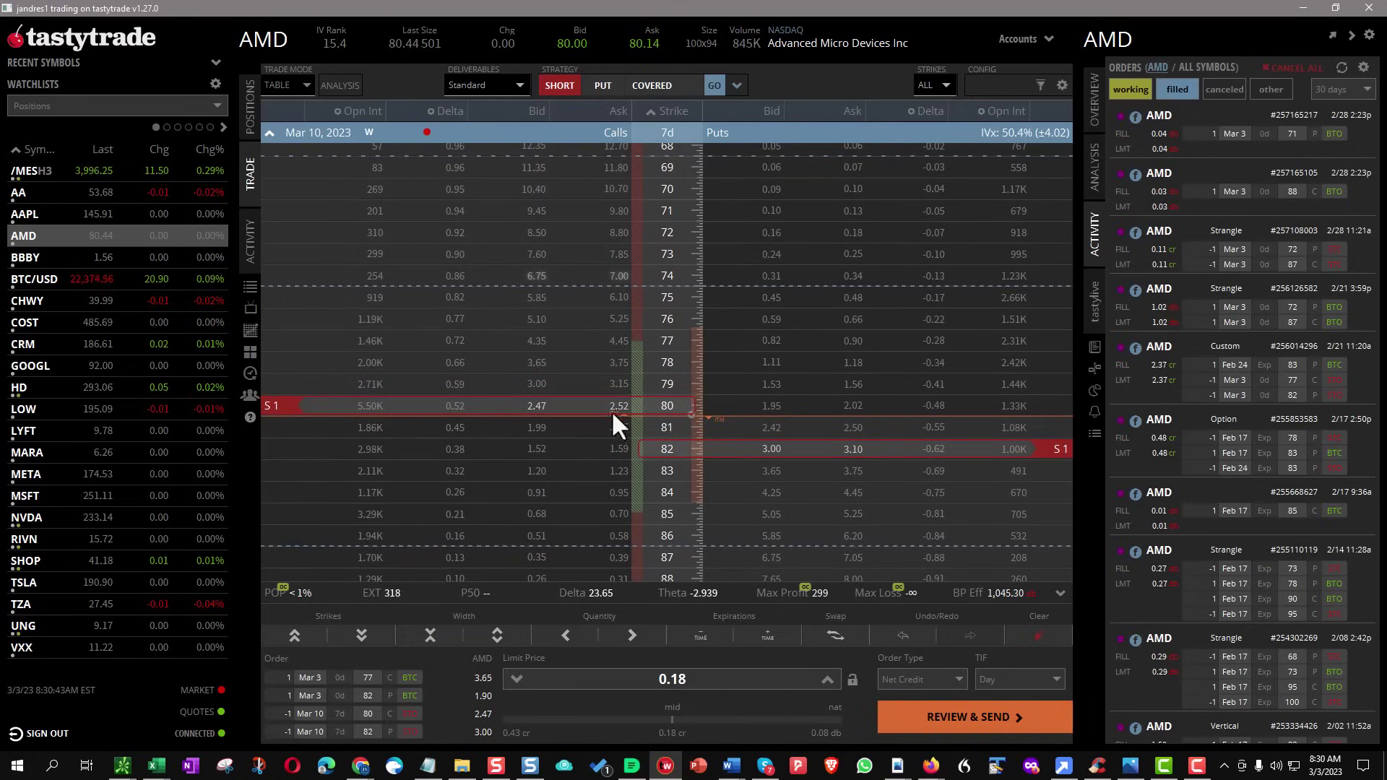
pyautogui.moveTo(604, 401); pyautogui.dragTo(614, 378)
pyautogui.moveTo(720, 441); pyautogui.dragTo(728, 420)
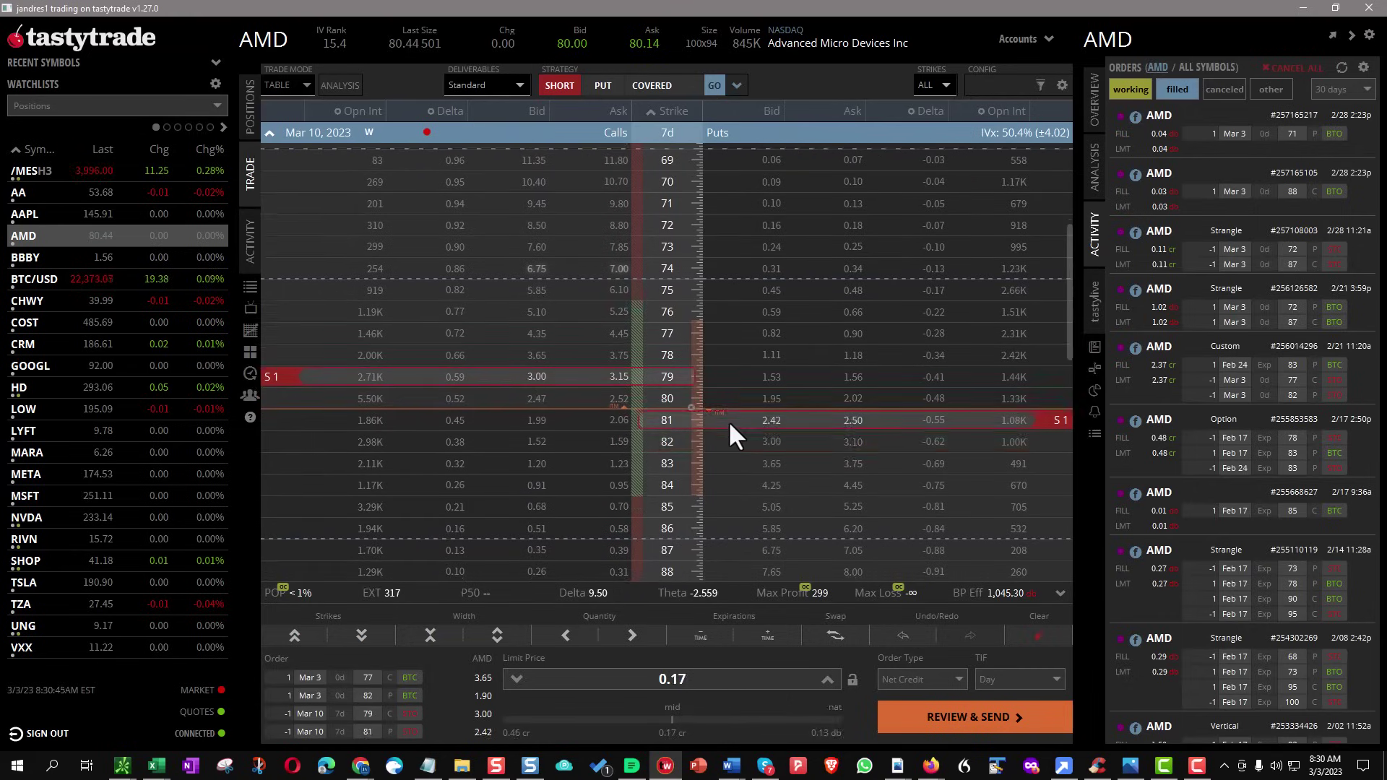